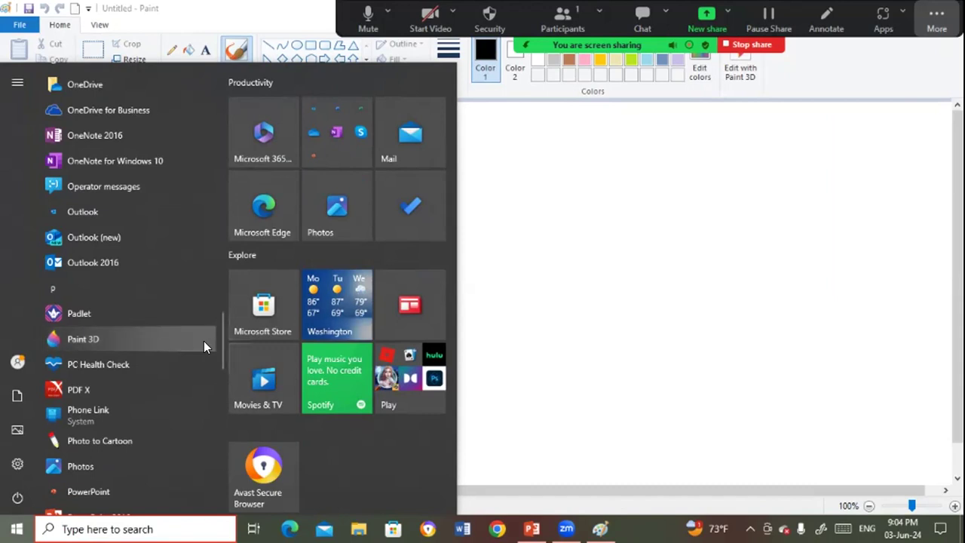
pyautogui.scroll(-4, 220, 351)
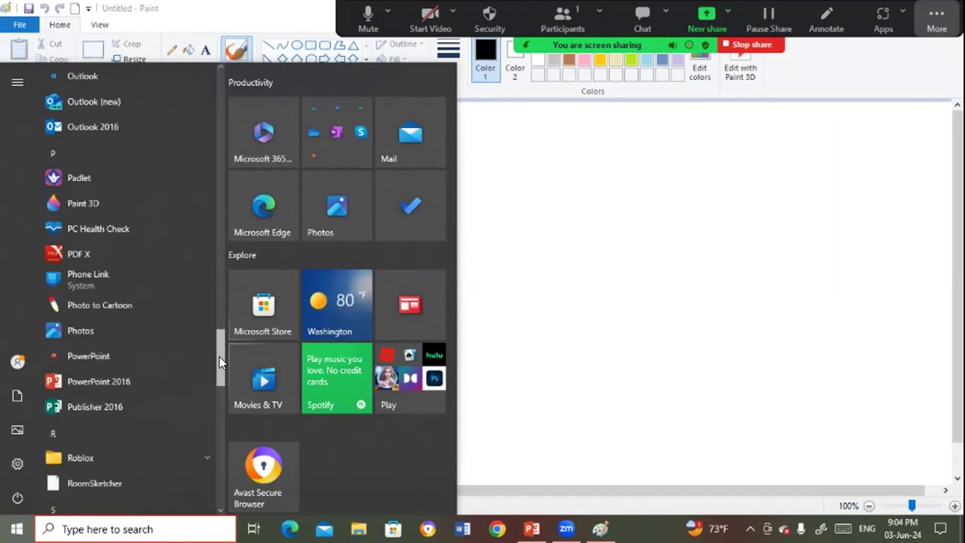
pyautogui.click(553, 281)
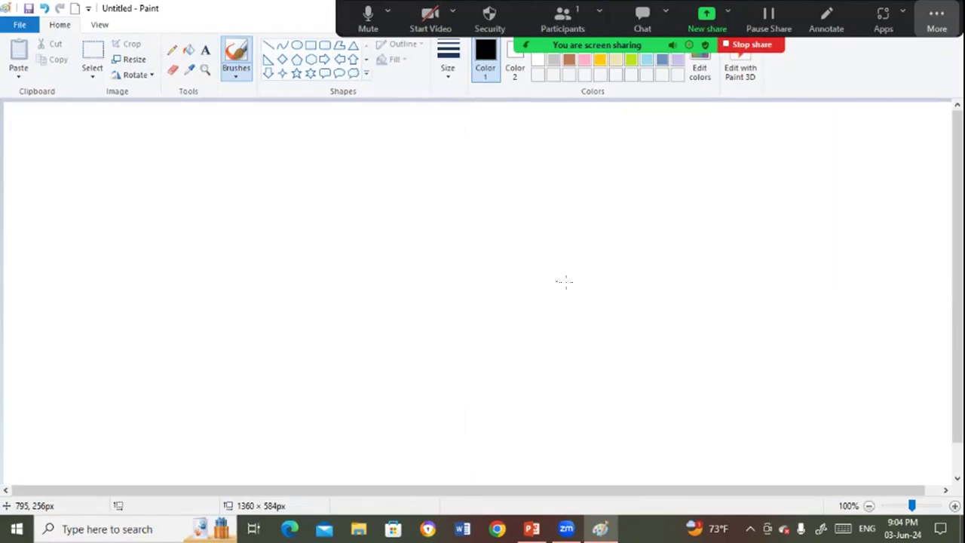
# - Switch to PowerPoint and read slides 2 to 4, covering what Paint is, how to open it and its screen components
pyautogui.click(537, 521)
pyautogui.click(32, 235)
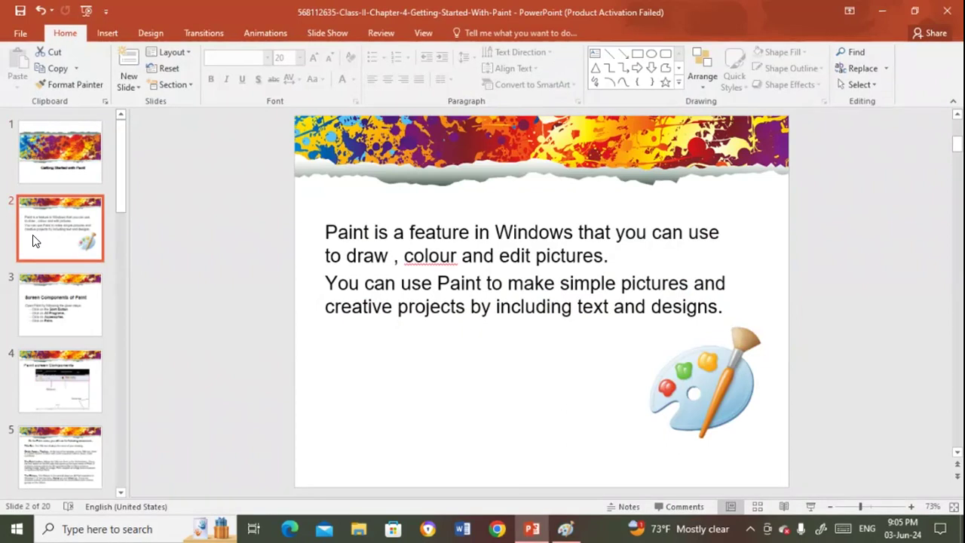
pyautogui.click(36, 300)
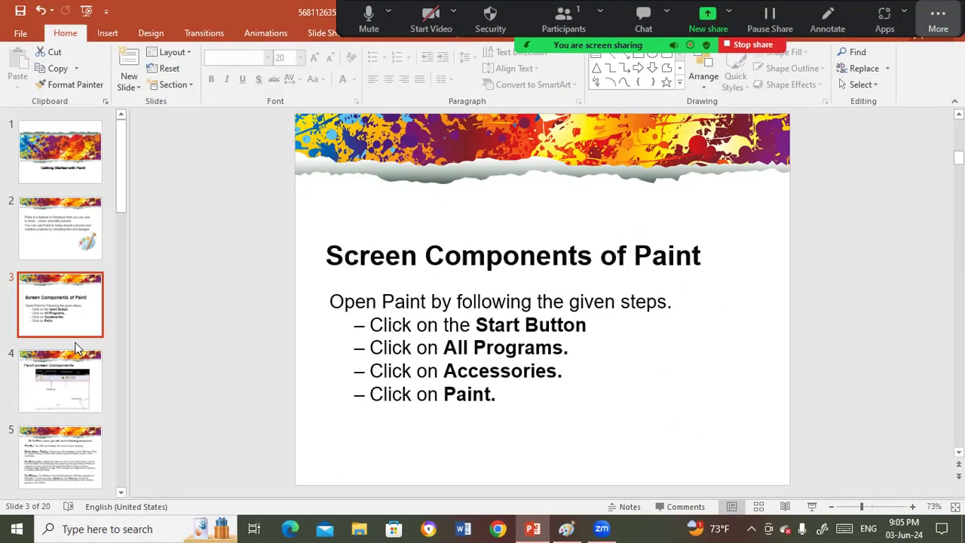
pyautogui.click(55, 384)
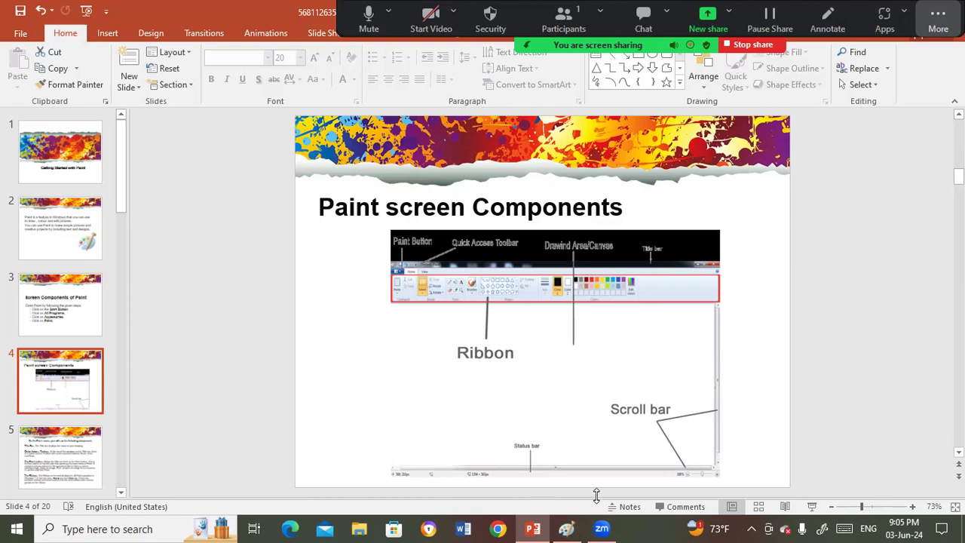
# - Switch to Paint and mark the Paint icon, Quick Access Toolbar, ribbon and title bar with orange screen annotations
pyautogui.click(566, 529)
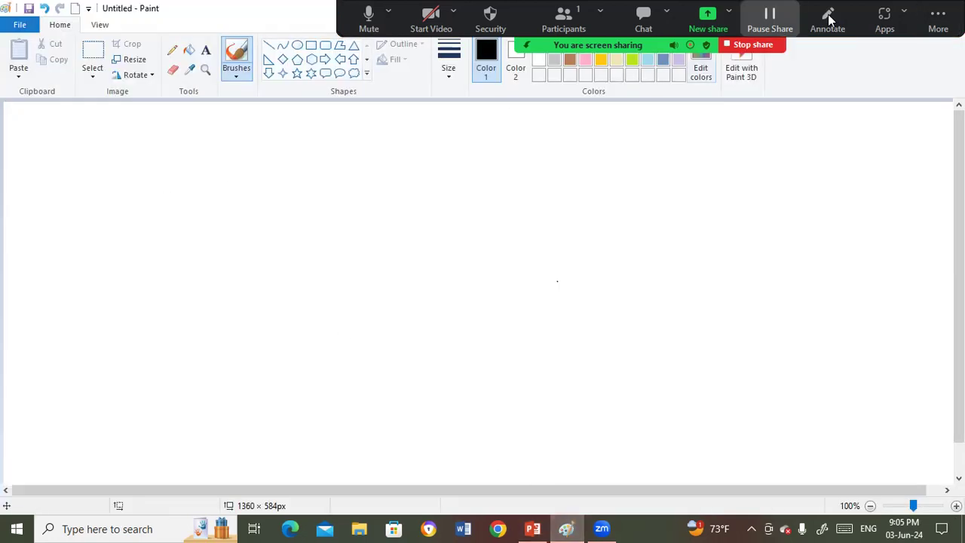
pyautogui.click(9, 10)
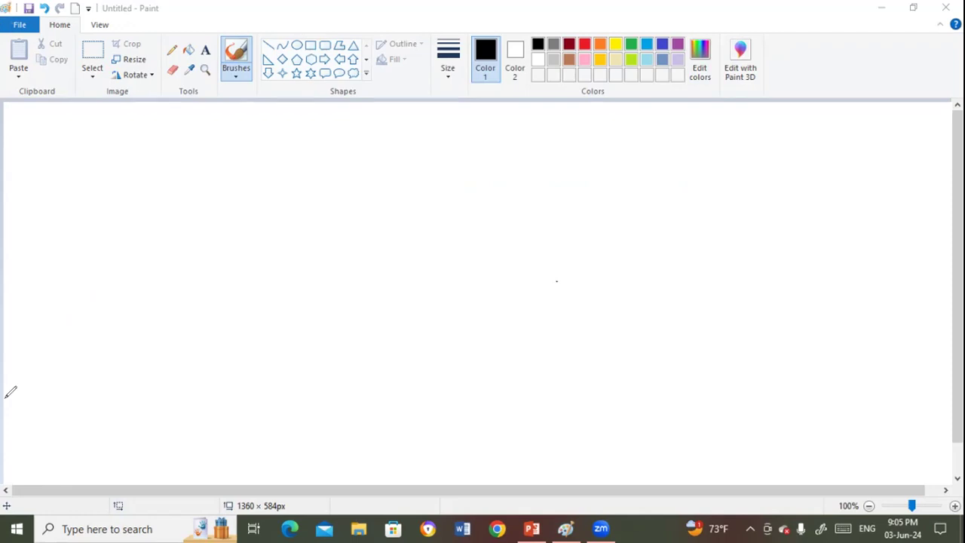
pyautogui.moveTo(20, 16)
pyautogui.mouseDown()
pyautogui.moveTo(97, 26)
pyautogui.moveTo(100, 4)
pyautogui.moveTo(83, 2)
pyautogui.mouseUp()
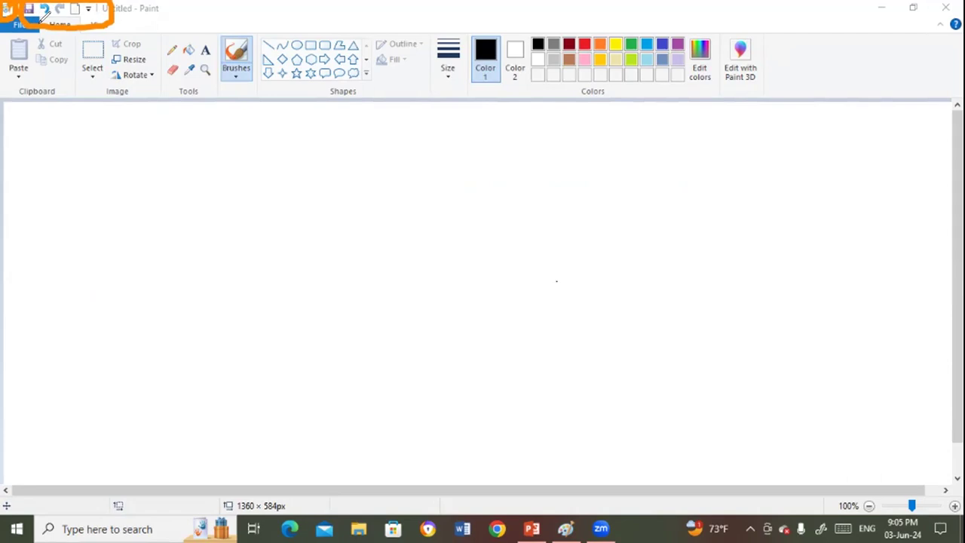
pyautogui.moveTo(17, 26)
pyautogui.mouseDown()
pyautogui.moveTo(10, 63)
pyautogui.moveTo(142, 101)
pyautogui.moveTo(635, 100)
pyautogui.moveTo(765, 88)
pyautogui.moveTo(763, 64)
pyautogui.mouseUp()
pyautogui.moveTo(724, 28)
pyautogui.mouseDown()
pyautogui.moveTo(698, 16)
pyautogui.moveTo(432, 11)
pyautogui.moveTo(272, 40)
pyautogui.moveTo(34, 20)
pyautogui.mouseUp()
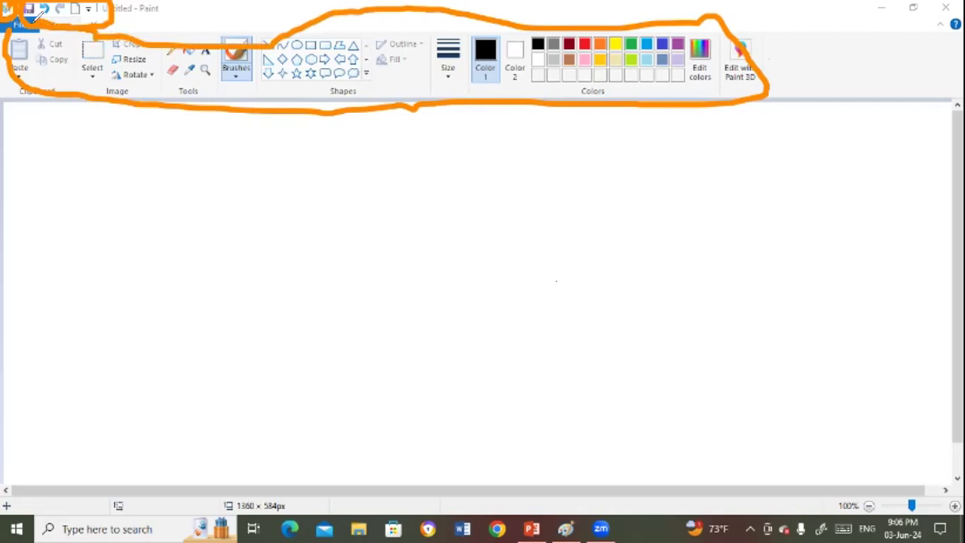
pyautogui.moveTo(158, 4)
pyautogui.mouseDown()
pyautogui.moveTo(139, 17)
pyautogui.moveTo(104, 9)
pyautogui.moveTo(137, 18)
pyautogui.moveTo(236, 9)
pyautogui.moveTo(153, 10)
pyautogui.mouseUp()
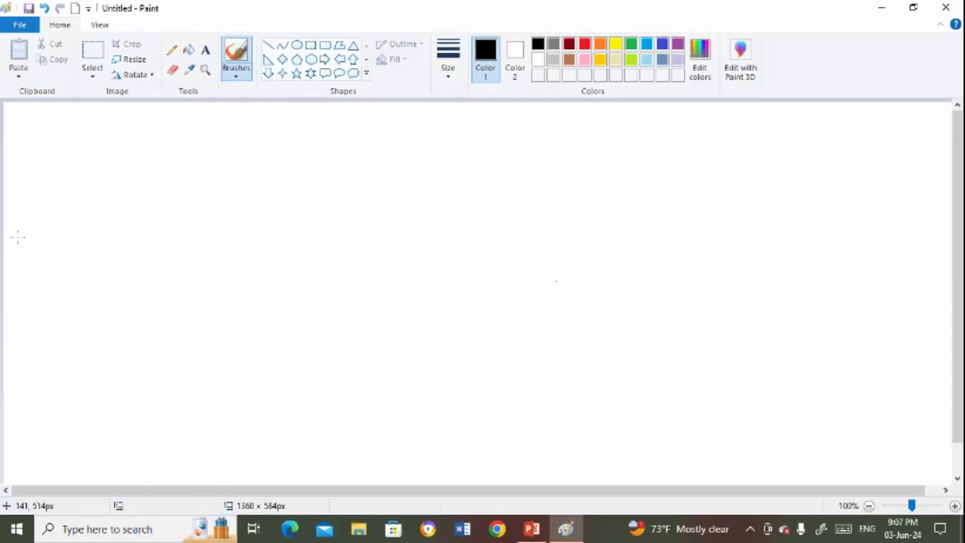
# - Create a new picture and discard the changes to the untitled one
pyautogui.click(17, 24)
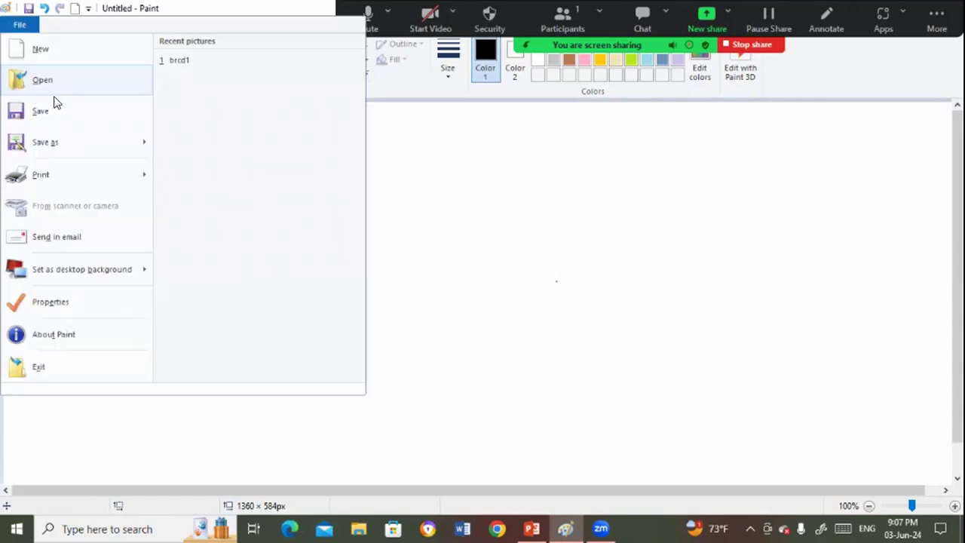
pyautogui.click(42, 50)
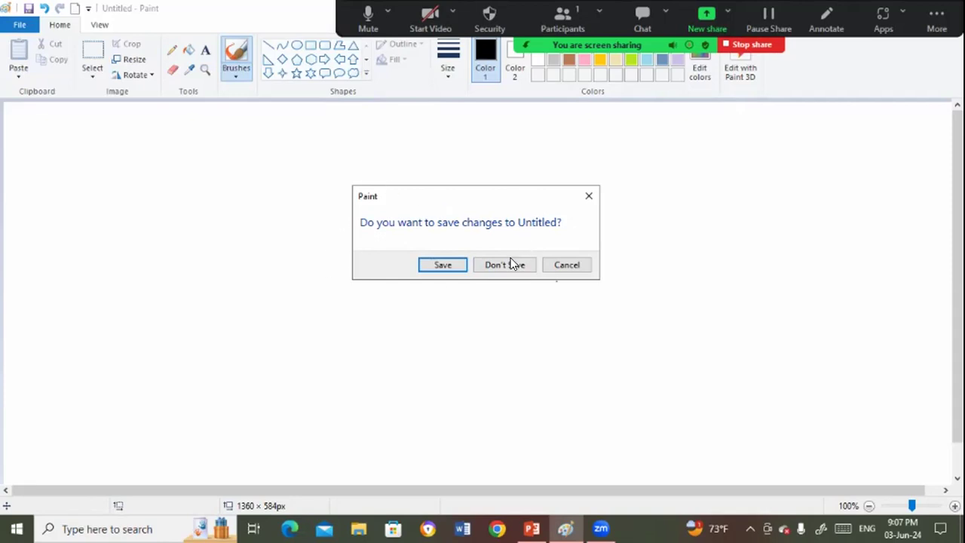
pyautogui.click(508, 265)
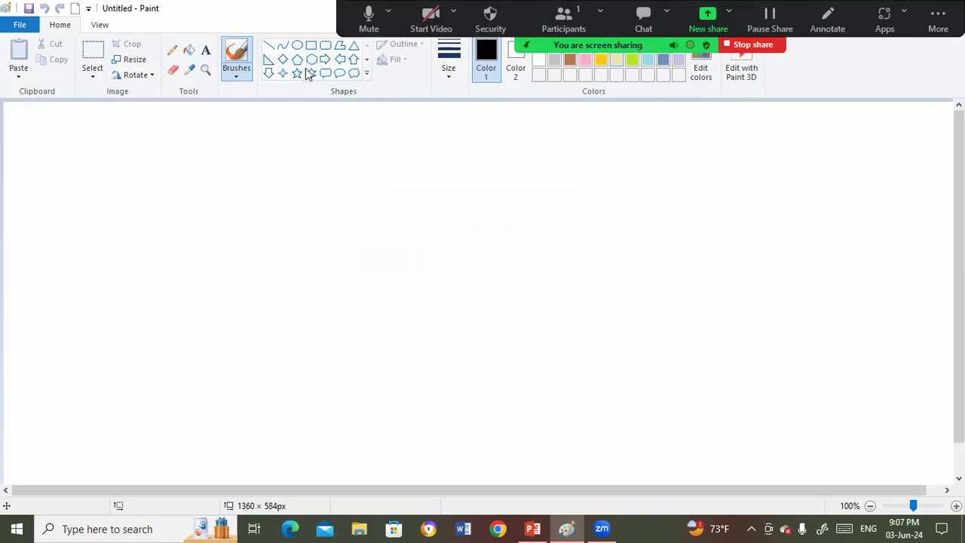
# - Draw a black-outlined rectangle of about 458 × 271 px near the middle of the canvas
pyautogui.click(368, 74)
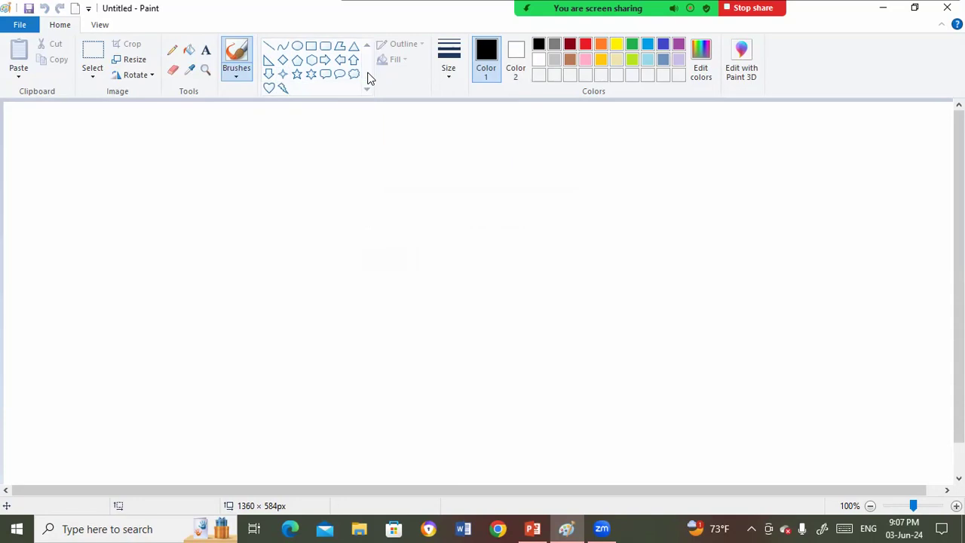
pyautogui.click(311, 54)
pyautogui.moveTo(291, 159)
pyautogui.mouseDown()
pyautogui.moveTo(377, 226)
pyautogui.moveTo(557, 280)
pyautogui.moveTo(615, 351)
pyautogui.mouseUp()
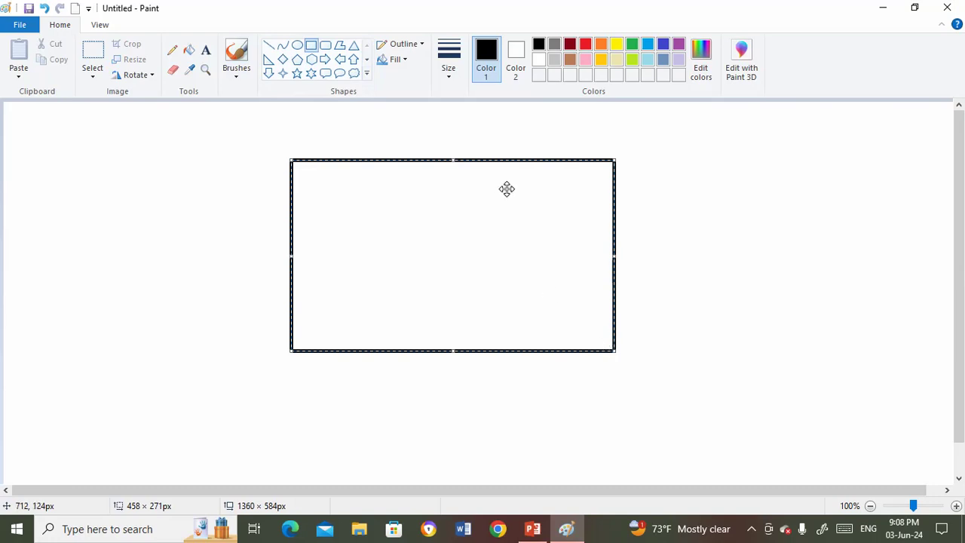
# - Fill the rectangle with black and recolour it gold with the Fill tool
pyautogui.click(189, 50)
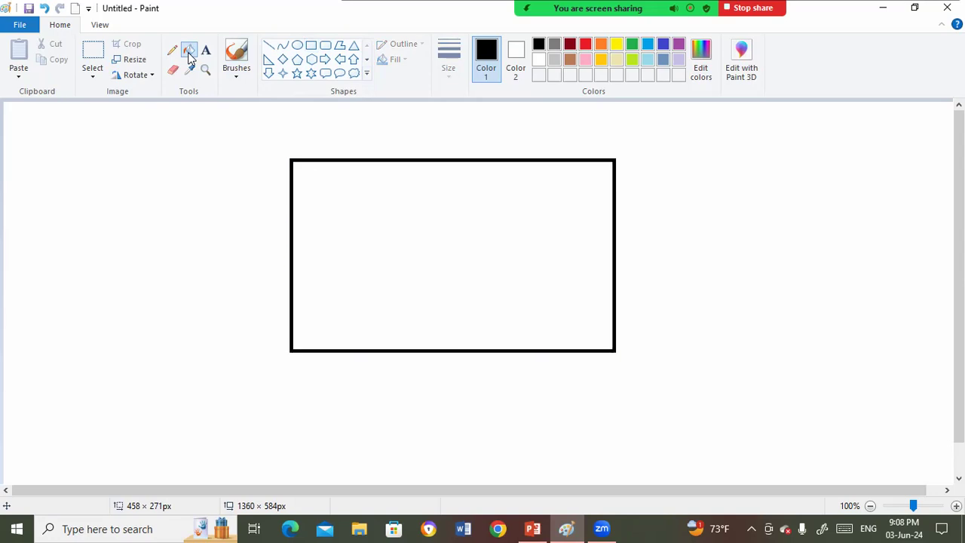
pyautogui.click(337, 218)
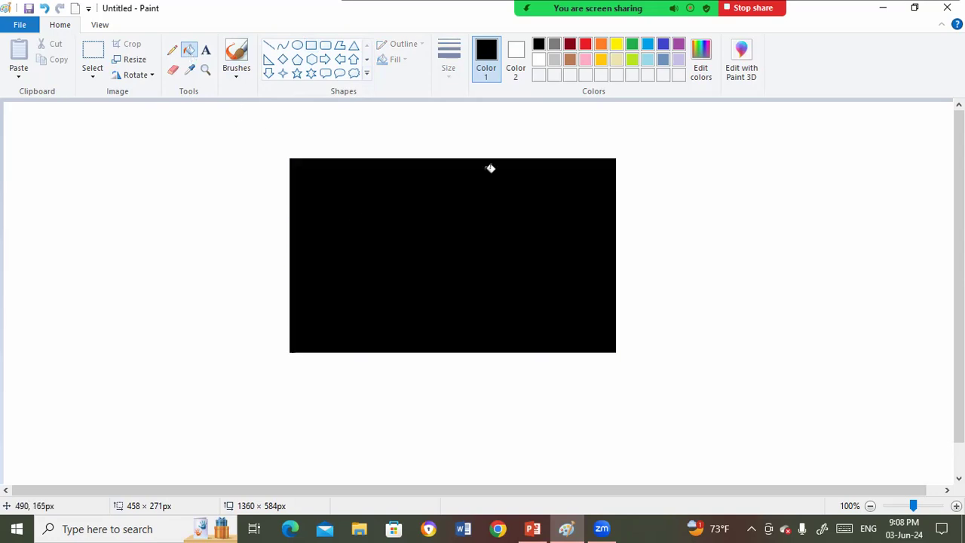
pyautogui.click(601, 61)
pyautogui.click(466, 229)
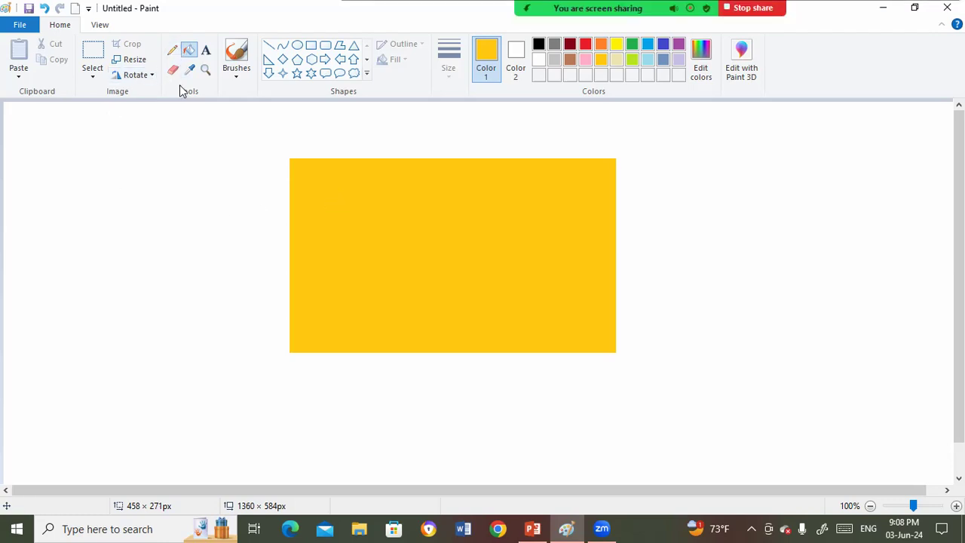
# - Sketch a thin gold pencil outline left of the rectangle and a squiggle below it in the thickest line size
pyautogui.click(172, 50)
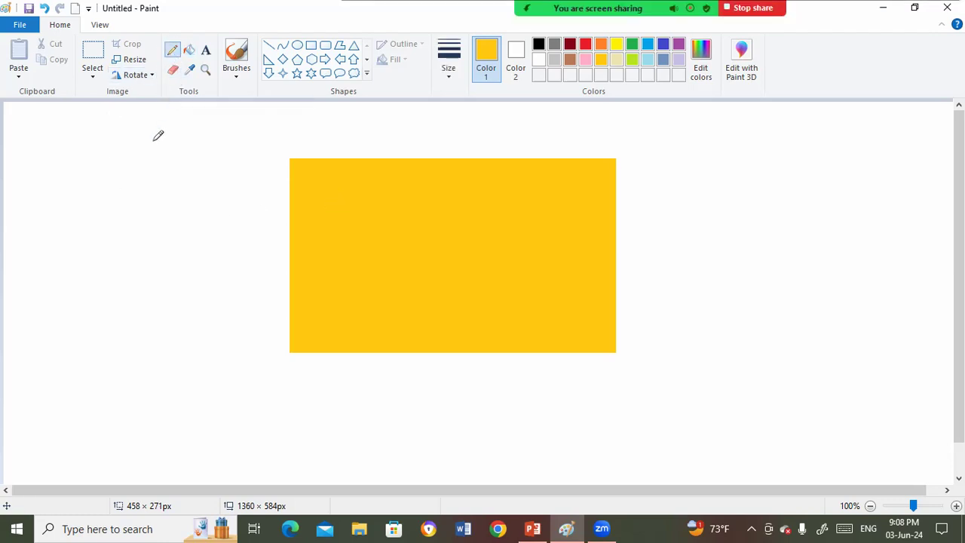
pyautogui.moveTo(142, 181)
pyautogui.mouseDown()
pyautogui.moveTo(155, 214)
pyautogui.moveTo(171, 191)
pyautogui.moveTo(151, 182)
pyautogui.moveTo(151, 169)
pyautogui.moveTo(115, 178)
pyautogui.moveTo(119, 224)
pyautogui.moveTo(112, 187)
pyautogui.moveTo(143, 202)
pyautogui.mouseUp()
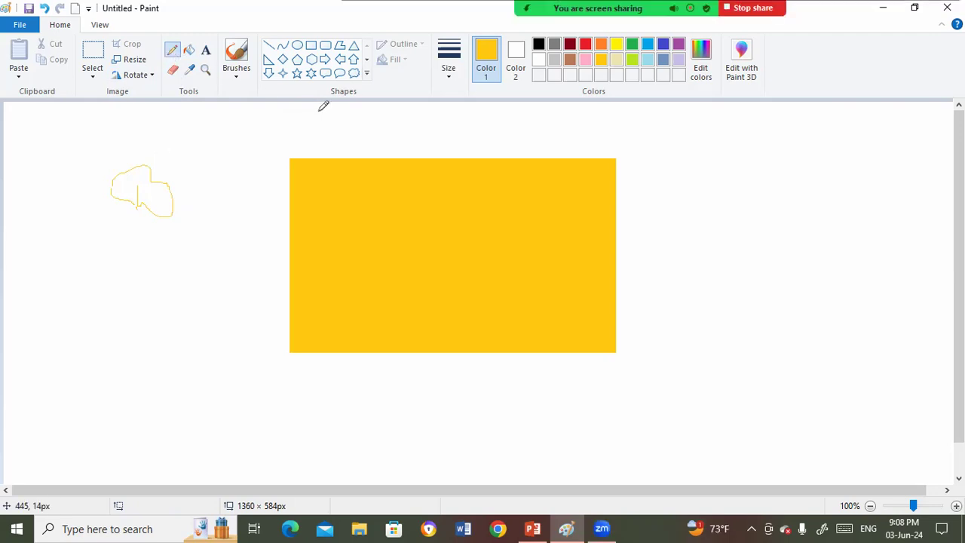
pyautogui.click(448, 76)
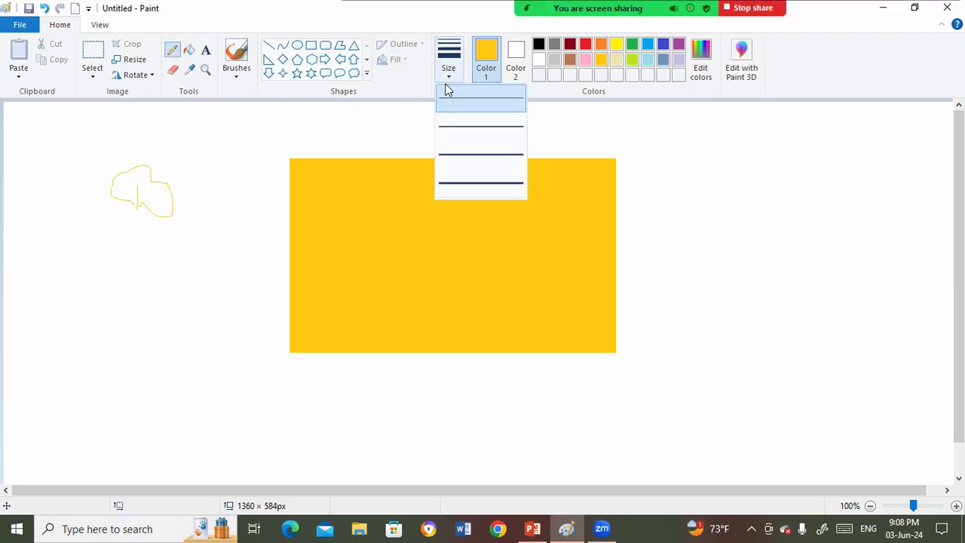
pyautogui.click(451, 182)
pyautogui.moveTo(76, 275)
pyautogui.mouseDown()
pyautogui.moveTo(115, 269)
pyautogui.moveTo(140, 315)
pyautogui.moveTo(113, 333)
pyautogui.mouseUp()
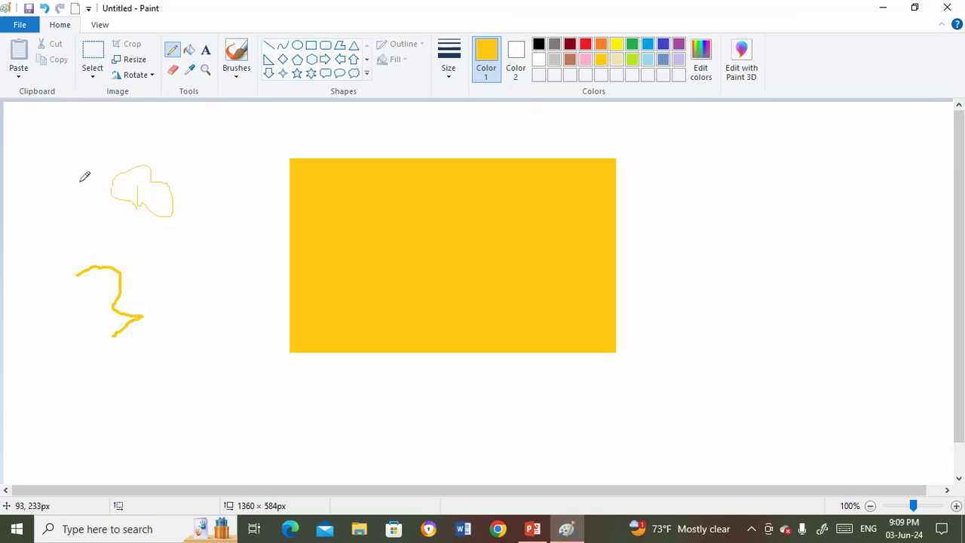
# - Pick the rectangle's gold with the Color picker and draw a pencil arch to the right of the rectangle
pyautogui.click(189, 70)
pyautogui.click(443, 240)
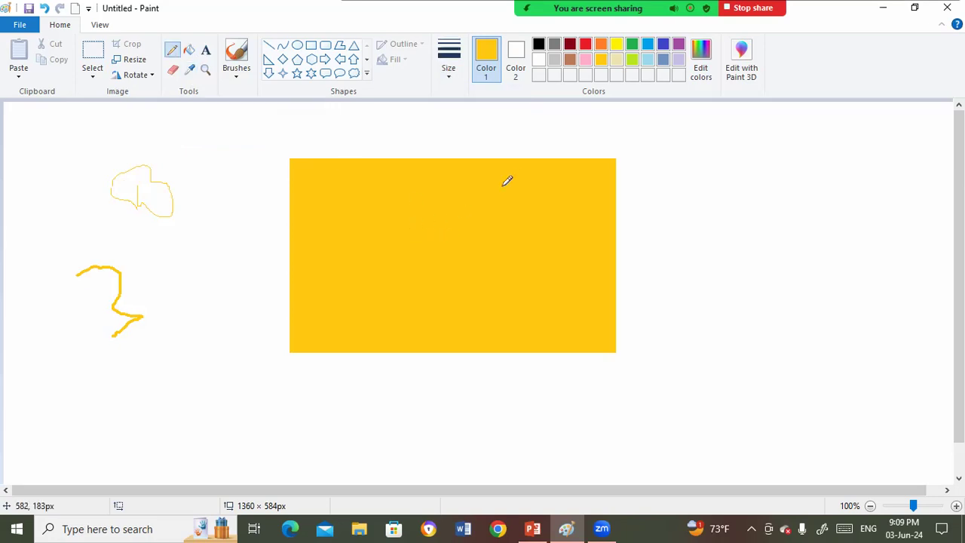
pyautogui.moveTo(735, 236)
pyautogui.mouseDown()
pyautogui.moveTo(742, 199)
pyautogui.moveTo(797, 243)
pyautogui.mouseUp()
# - Fill the rectangle with red and undo the stray red fill of the canvas background
pyautogui.click(585, 44)
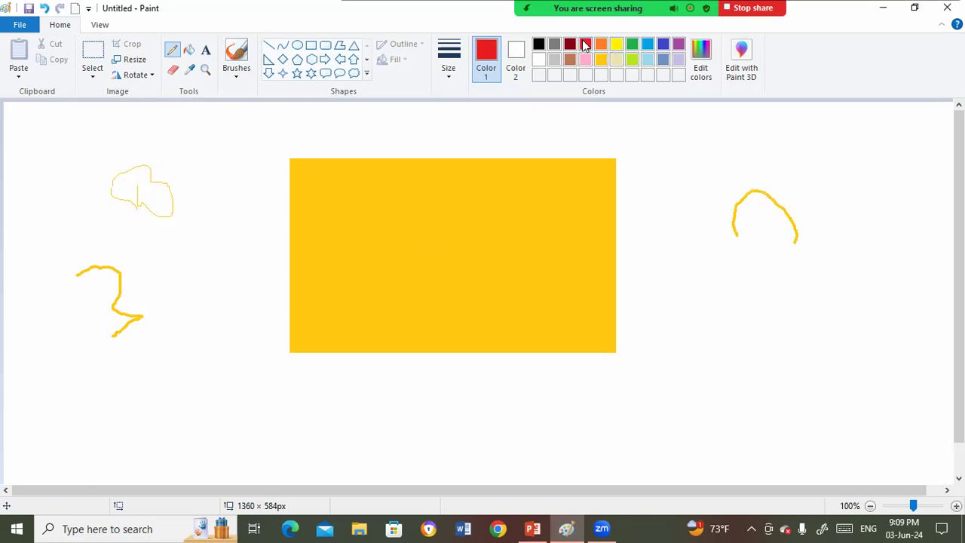
pyautogui.click(194, 53)
pyautogui.click(359, 237)
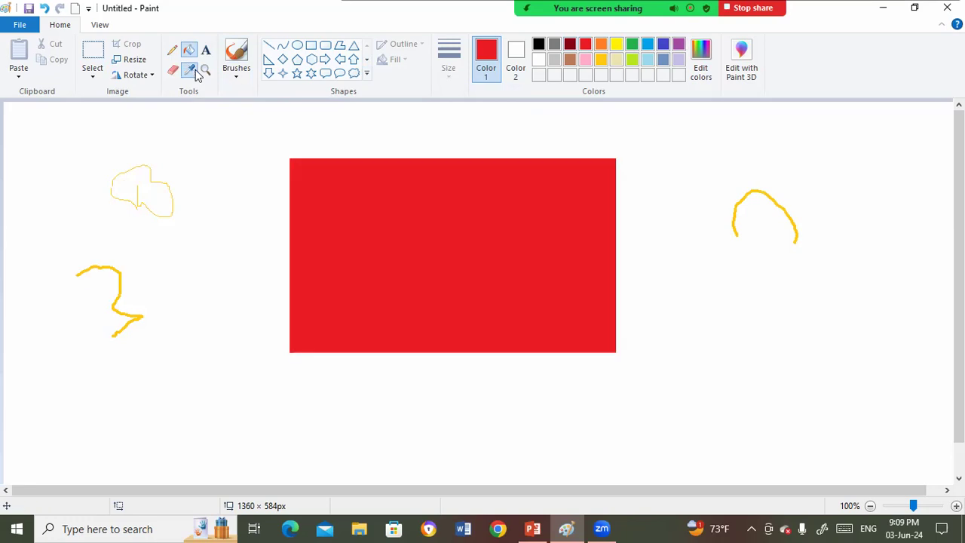
pyautogui.click(712, 305)
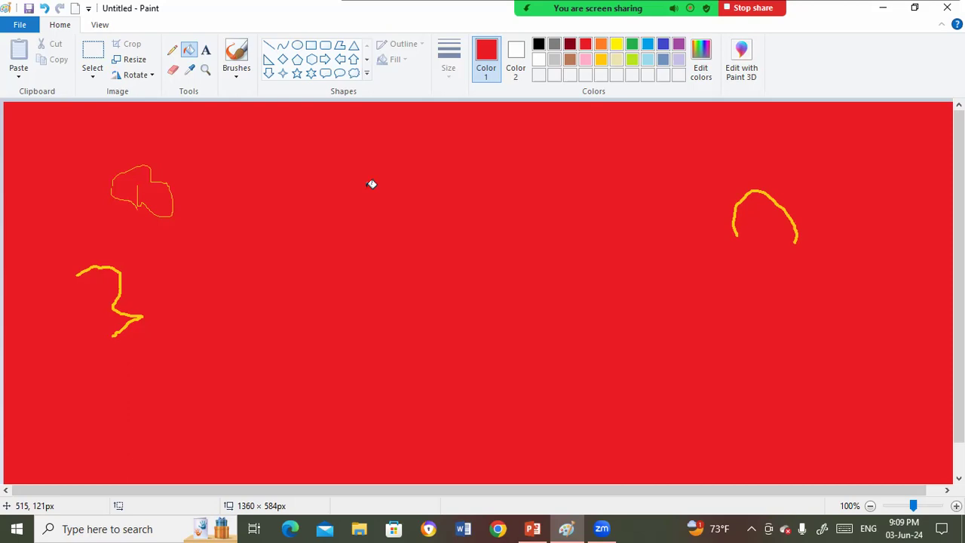
pyautogui.hotkey('ctrl', 'z')
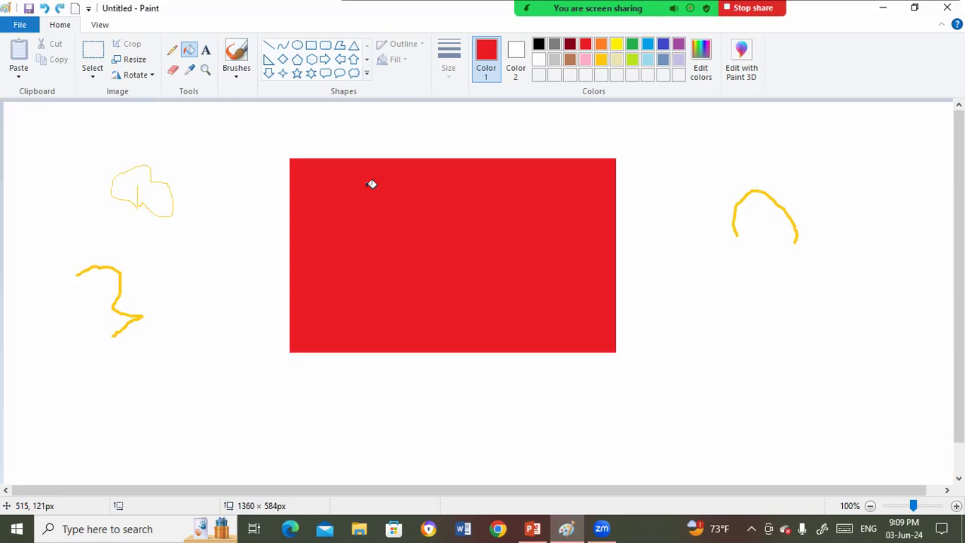
# - Pick the rectangle's red, sketch overlapping pencil loops beside the thin gold outline, and fill the upper and left loops with red
pyautogui.click(191, 69)
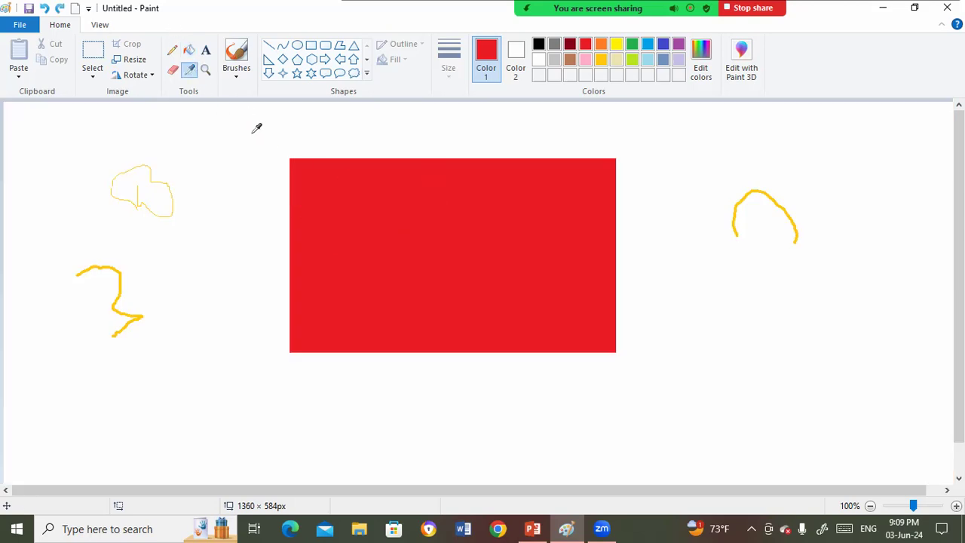
pyautogui.click(394, 242)
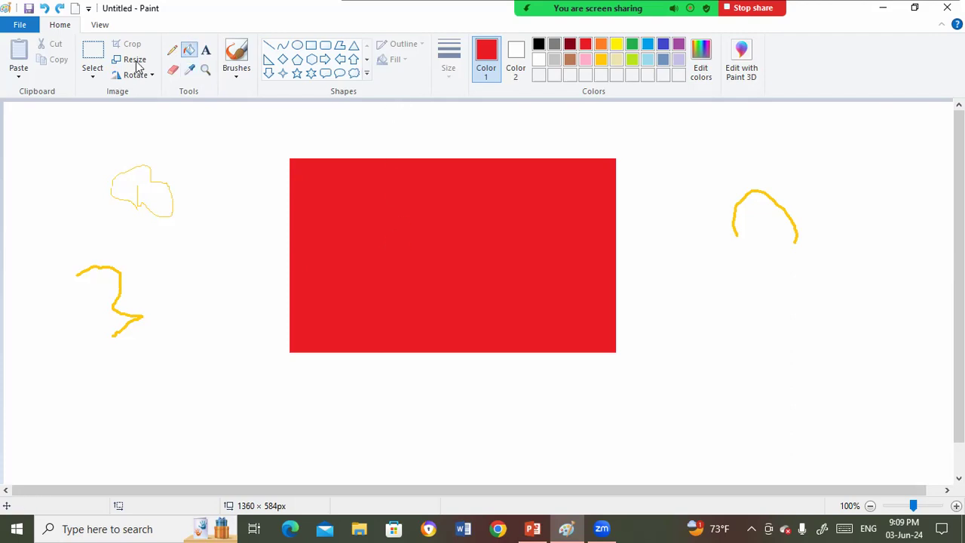
pyautogui.click(172, 50)
pyautogui.moveTo(190, 220)
pyautogui.mouseDown()
pyautogui.moveTo(205, 169)
pyautogui.moveTo(231, 203)
pyautogui.moveTo(224, 217)
pyautogui.moveTo(168, 221)
pyautogui.moveTo(185, 242)
pyautogui.moveTo(203, 219)
pyautogui.moveTo(212, 247)
pyautogui.moveTo(223, 245)
pyautogui.moveTo(210, 202)
pyautogui.mouseUp()
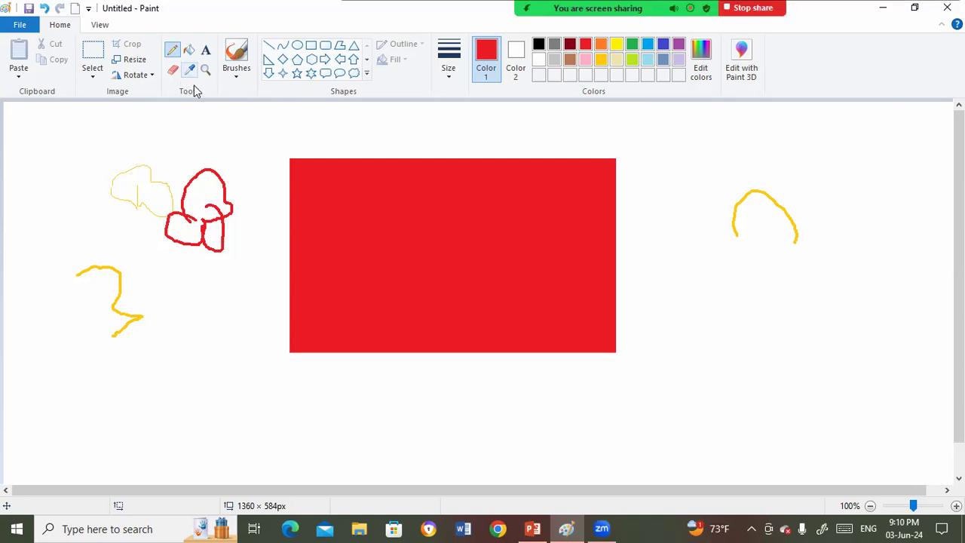
pyautogui.click(189, 51)
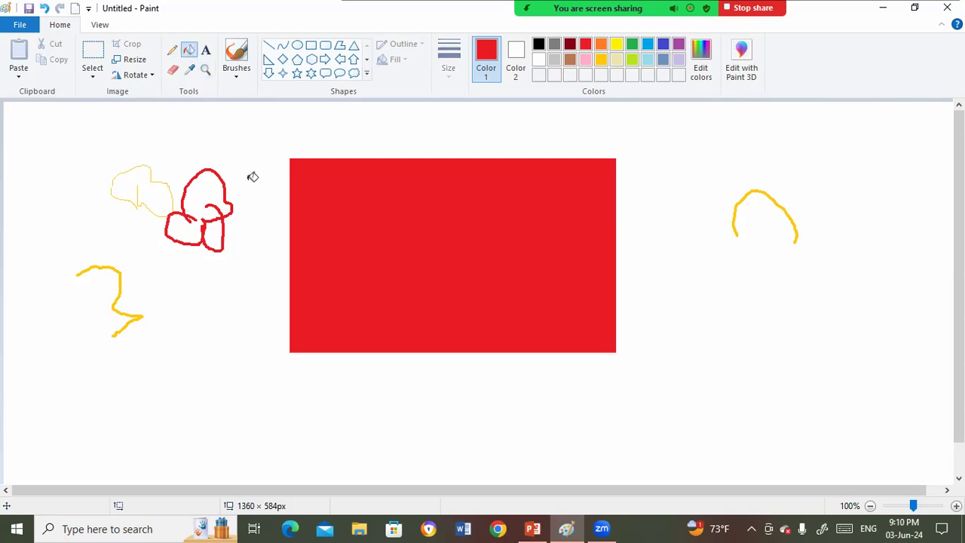
pyautogui.click(213, 189)
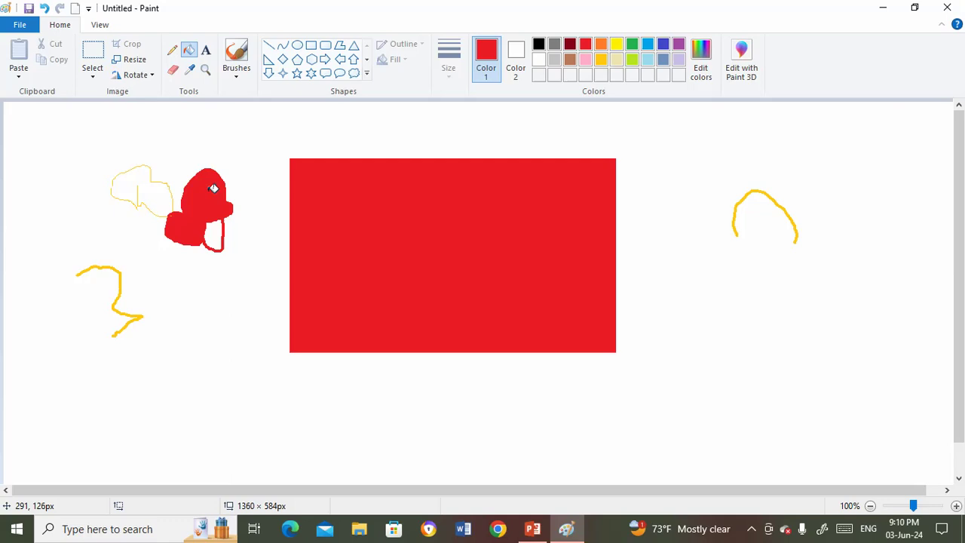
# - Select the thin gold outline and red loops together, enlarge the selection to about 261 × 183 px, and move it below the gold arch
pyautogui.click(92, 76)
pyautogui.click(95, 54)
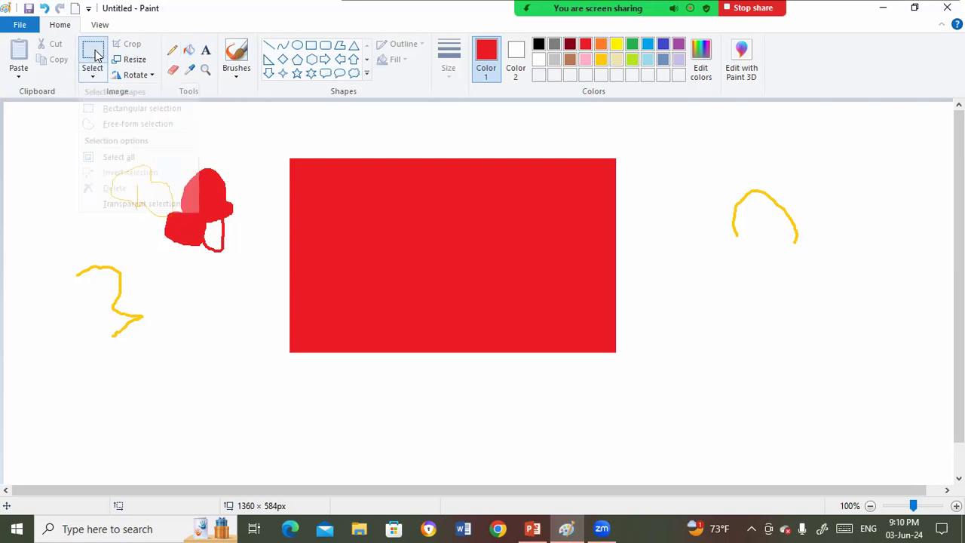
pyautogui.moveTo(94, 144)
pyautogui.mouseDown()
pyautogui.moveTo(157, 234)
pyautogui.moveTo(238, 251)
pyautogui.moveTo(248, 266)
pyautogui.moveTo(252, 253)
pyautogui.mouseUp()
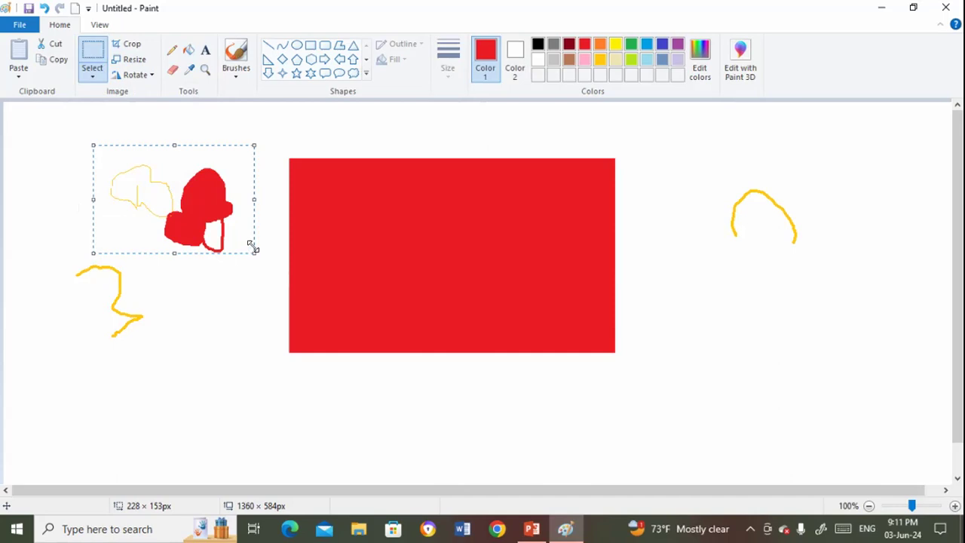
pyautogui.moveTo(250, 250); pyautogui.dragTo(279, 274)
pyautogui.moveTo(257, 150)
pyautogui.mouseDown()
pyautogui.moveTo(384, 204)
pyautogui.moveTo(865, 304)
pyautogui.mouseUp()
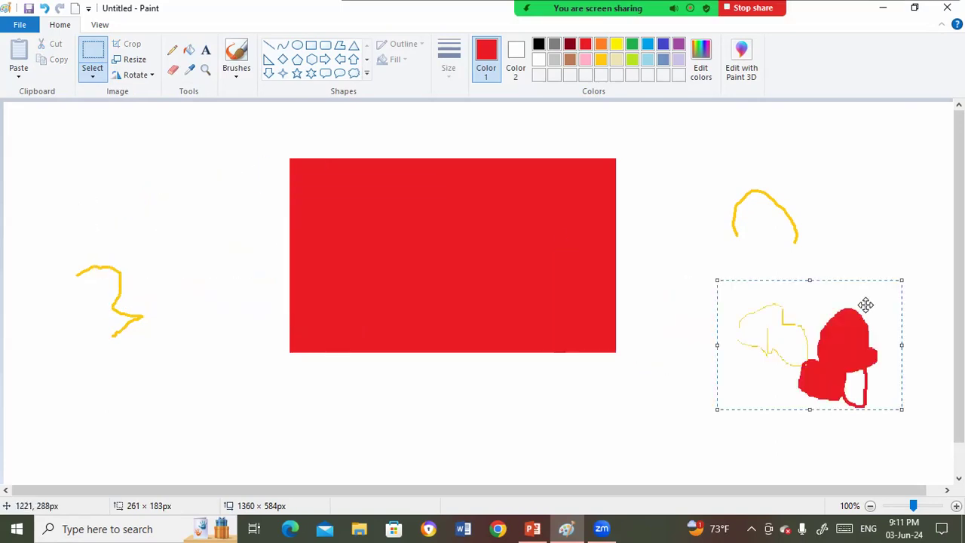
# - Copy the selected thin gold outline with its red loops and paste the duplicate into the canvas's upper-left corner
pyautogui.rightClick(842, 338)
pyautogui.click(867, 338)
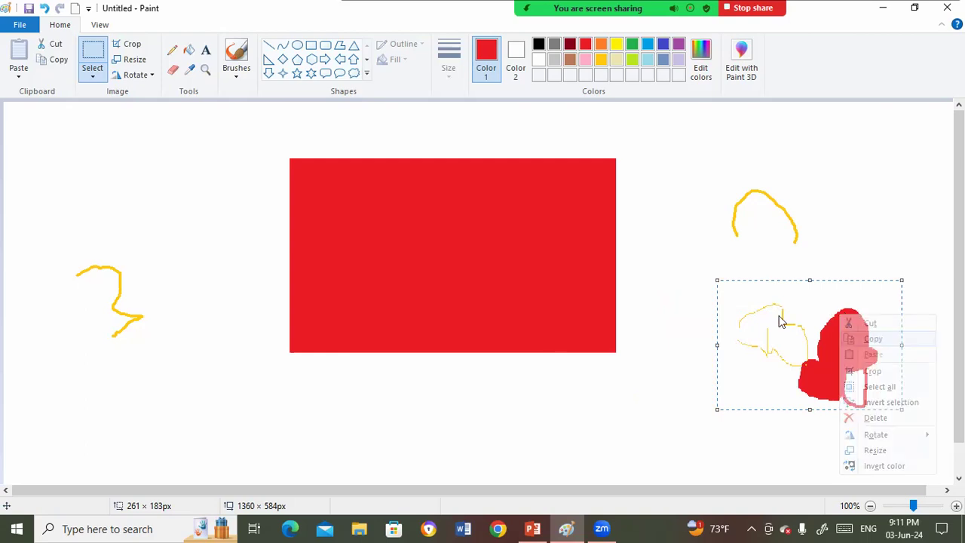
pyautogui.rightClick(112, 200)
pyautogui.click(140, 238)
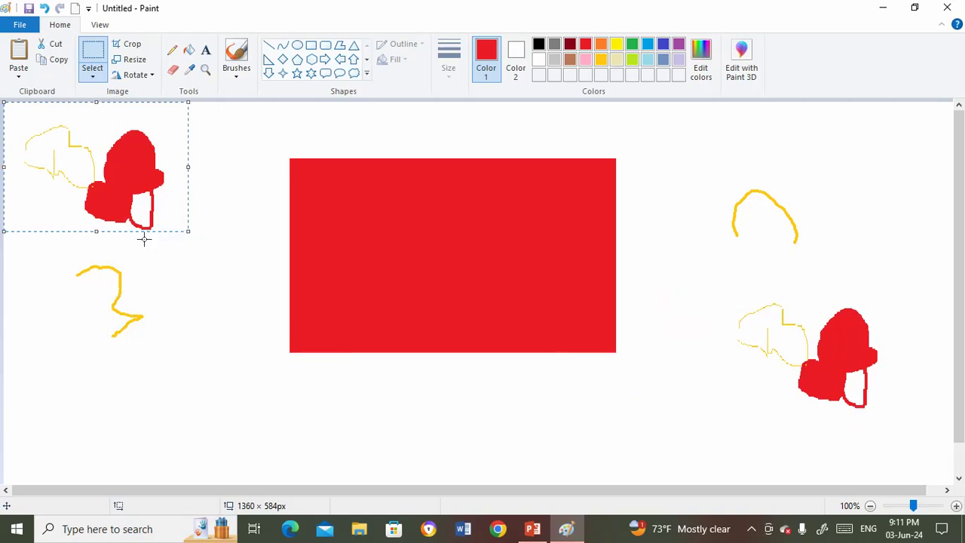
# - Use Free-form selection to cut an irregular piece out of the red rectangle's upper-left area, trying it outside and back inside before removing it
pyautogui.click(94, 76)
pyautogui.click(95, 79)
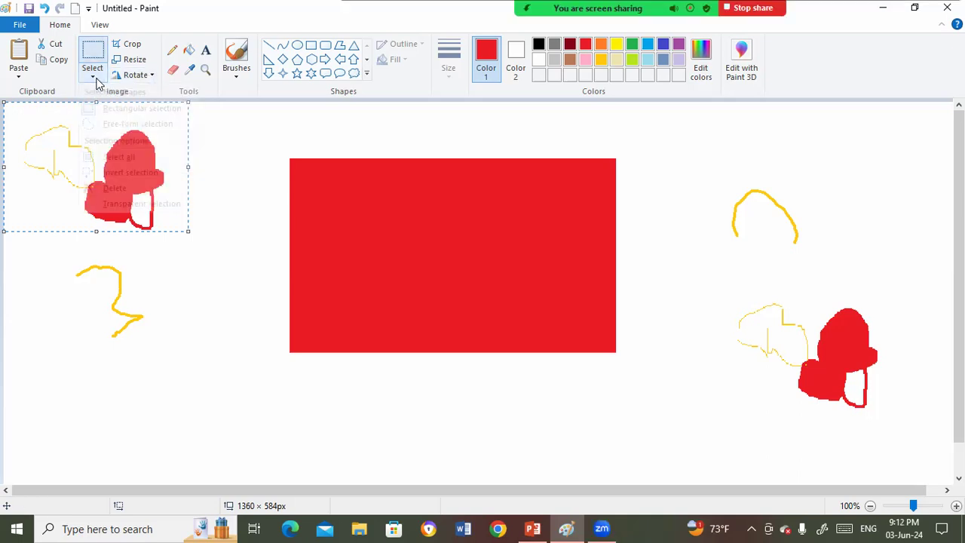
pyautogui.click(93, 78)
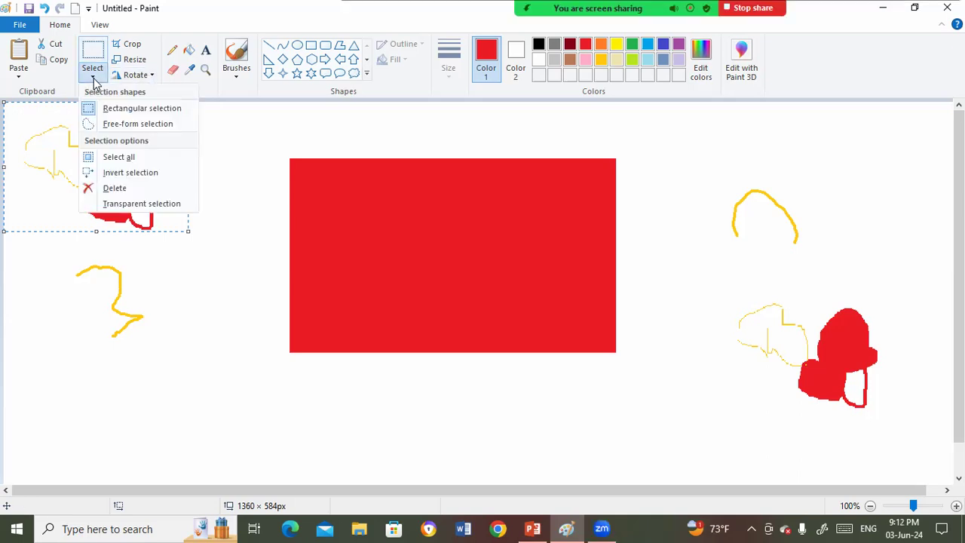
pyautogui.click(105, 123)
pyautogui.moveTo(365, 213)
pyautogui.mouseDown()
pyautogui.moveTo(389, 191)
pyautogui.moveTo(408, 193)
pyautogui.moveTo(449, 245)
pyautogui.moveTo(443, 261)
pyautogui.moveTo(410, 287)
pyautogui.moveTo(380, 271)
pyautogui.moveTo(364, 261)
pyautogui.moveTo(361, 211)
pyautogui.moveTo(371, 214)
pyautogui.moveTo(290, 245)
pyautogui.moveTo(215, 301)
pyautogui.moveTo(159, 363)
pyautogui.mouseUp()
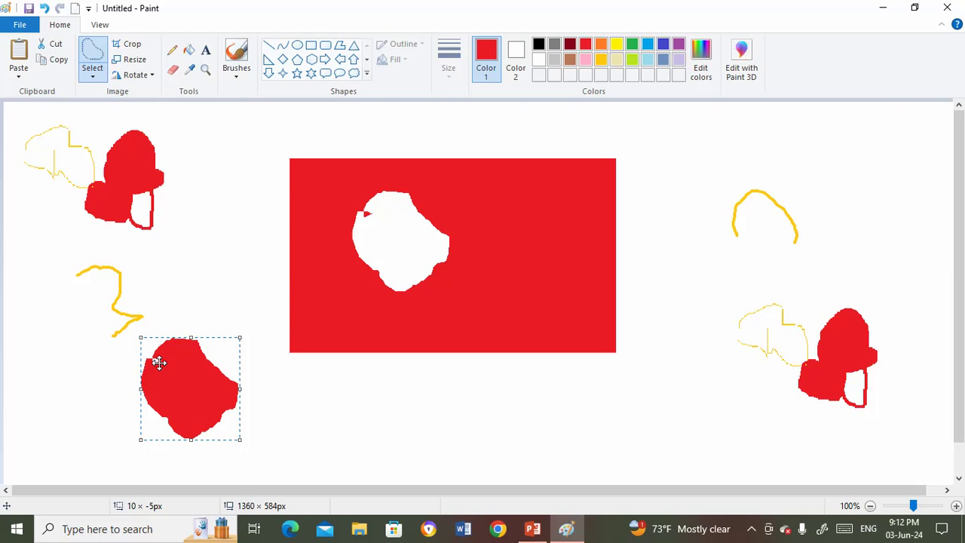
pyautogui.moveTo(240, 379); pyautogui.dragTo(374, 245)
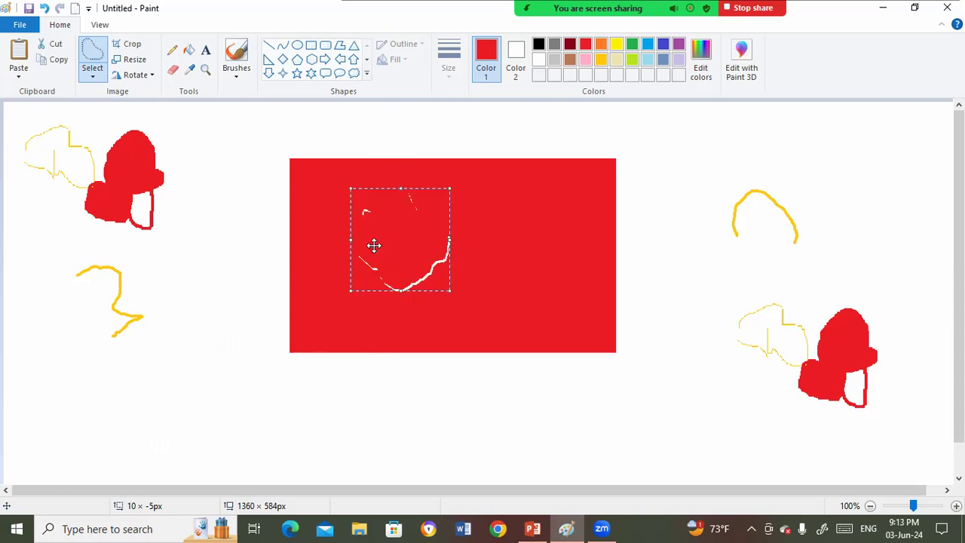
pyautogui.press('Delete')
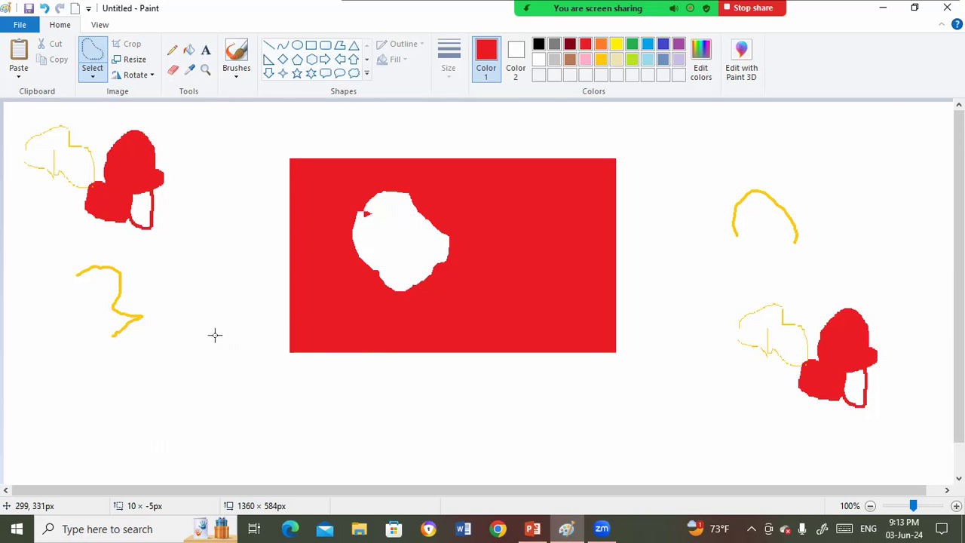
# - Paste the cut-out red piece, place a copy beside the gold squiggle's lower end, and flip that copy vertically and horizontally
pyautogui.hotkey('ctrl', 'v')
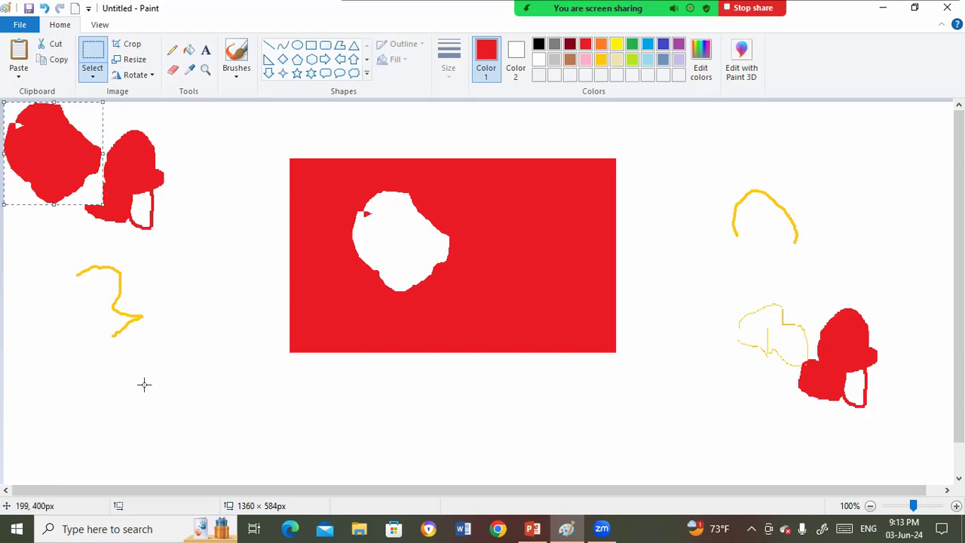
pyautogui.moveTo(55, 151); pyautogui.dragTo(196, 350)
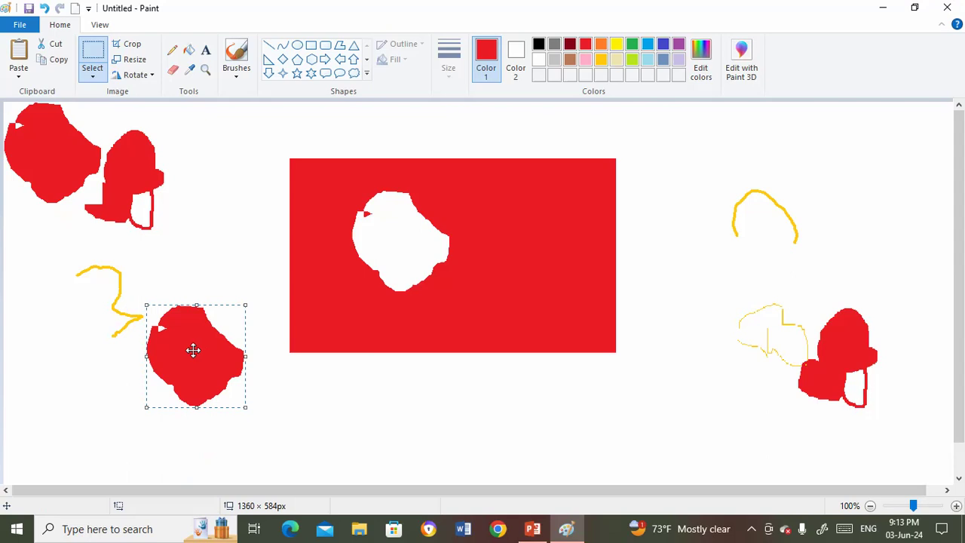
pyautogui.click(137, 75)
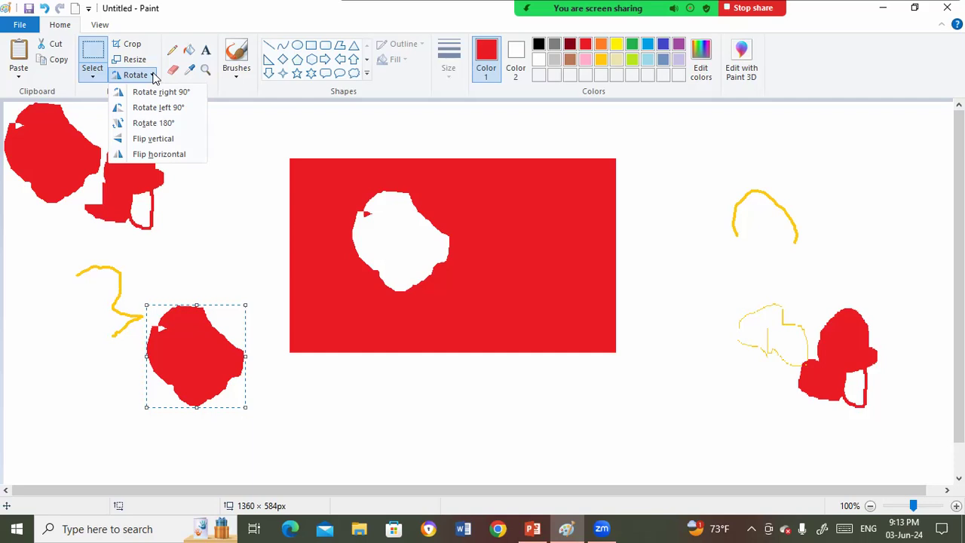
pyautogui.click(153, 139)
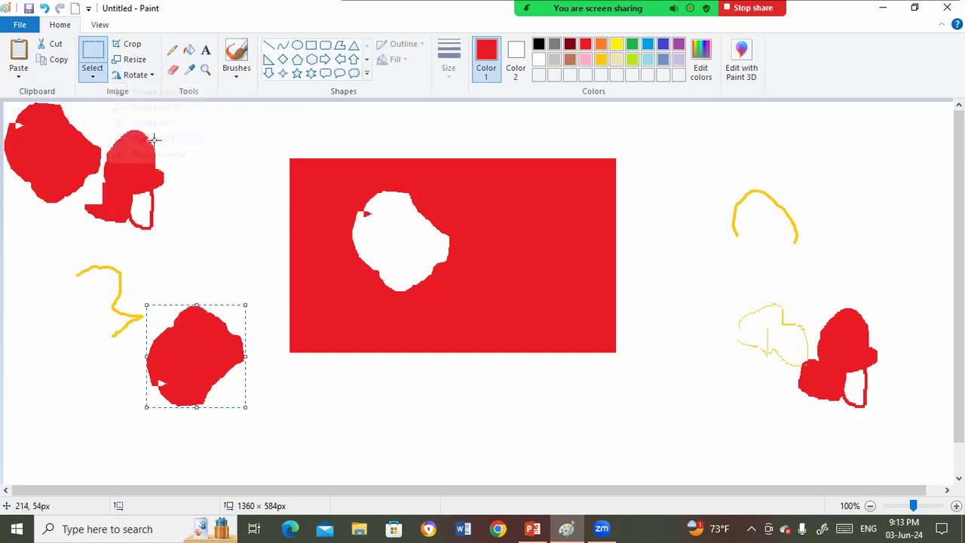
pyautogui.click(154, 80)
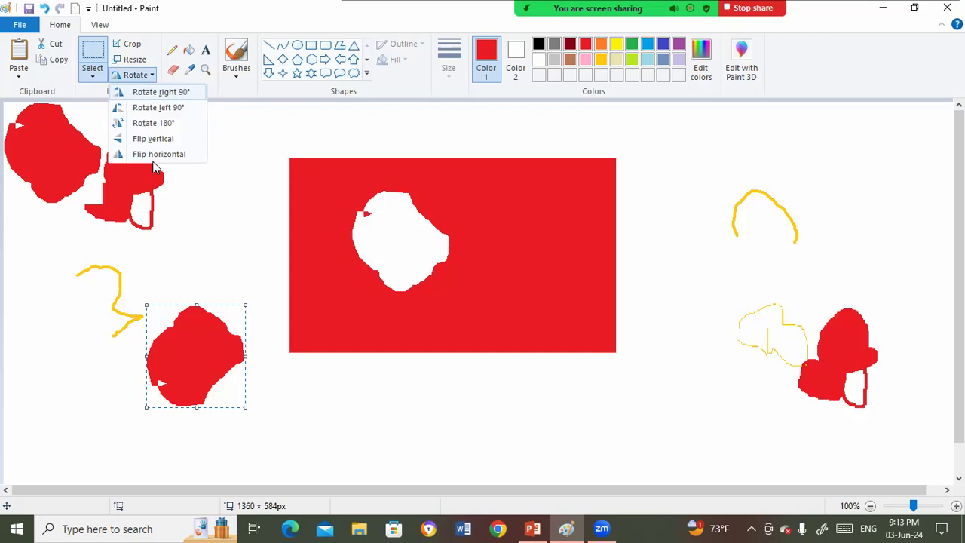
pyautogui.click(157, 150)
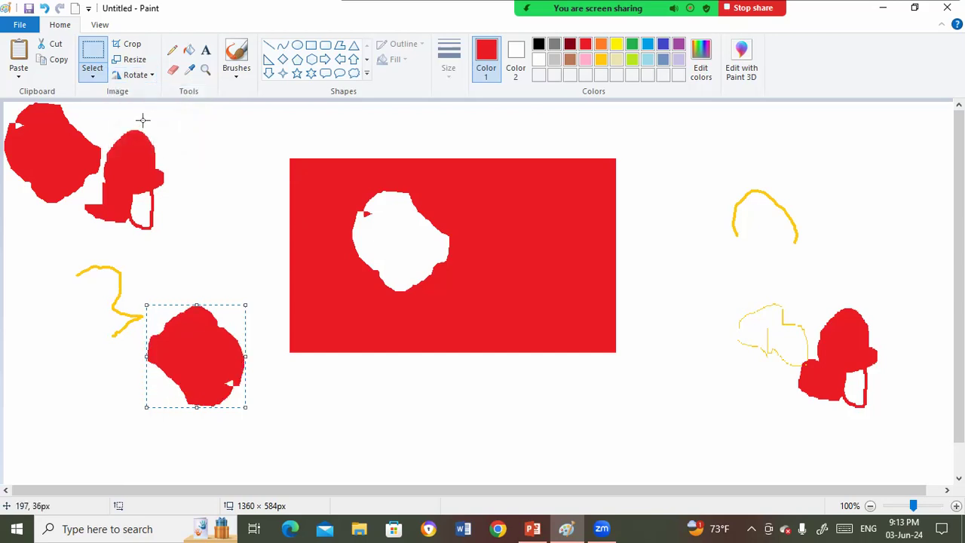
# - Resize the selected red piece to 90 percent with the aspect ratio maintained
pyautogui.click(133, 59)
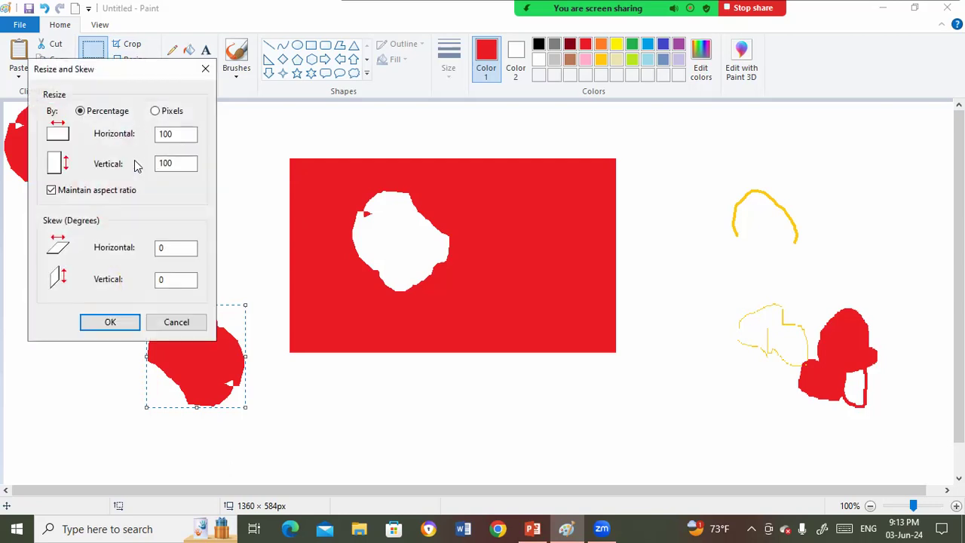
pyautogui.click(155, 111)
pyautogui.click(125, 113)
pyautogui.moveTo(185, 135); pyautogui.dragTo(126, 147)
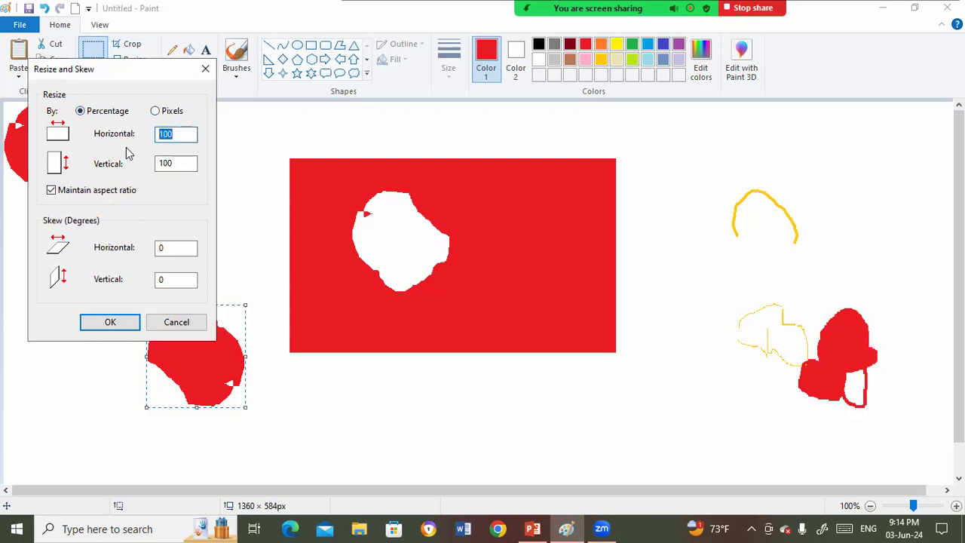
pyautogui.write('90')
pyautogui.press('Return')
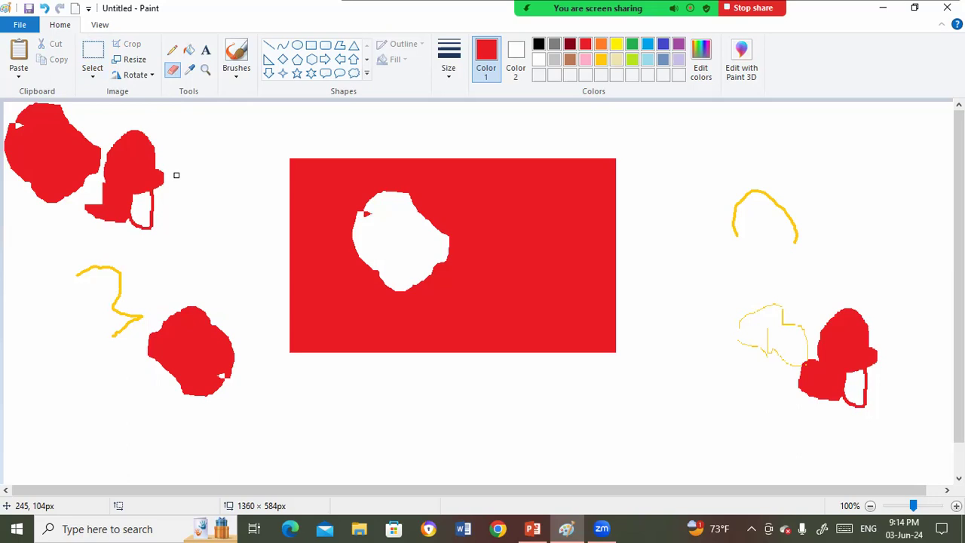
# - Erase rough strokes around the hole's edges and a long streak towards the red rectangle's upper-right corner
pyautogui.press('ctrl')
pyautogui.moveTo(347, 201)
pyautogui.mouseDown()
pyautogui.moveTo(397, 184)
pyautogui.moveTo(342, 214)
pyautogui.moveTo(345, 235)
pyautogui.moveTo(393, 247)
pyautogui.moveTo(421, 233)
pyautogui.moveTo(438, 275)
pyautogui.mouseUp()
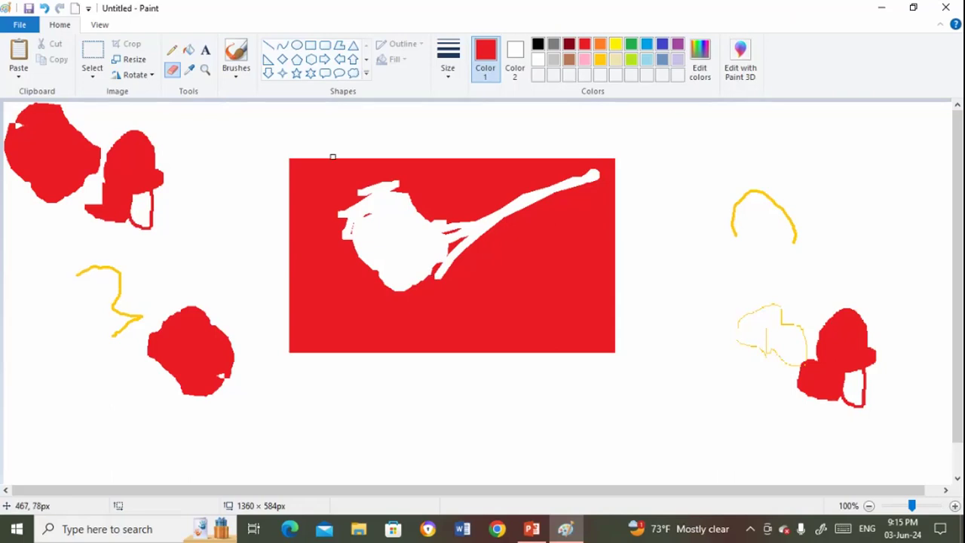
# - Resize the whole picture to 90 percent with the aspect ratio maintained
pyautogui.click(138, 59)
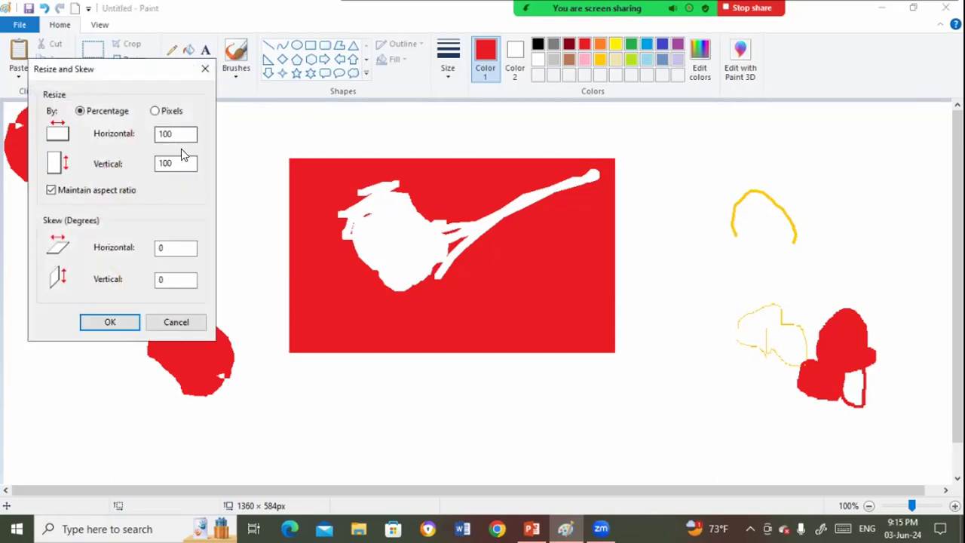
pyautogui.moveTo(179, 134); pyautogui.dragTo(109, 125)
pyautogui.write('90')
pyautogui.press('Return')
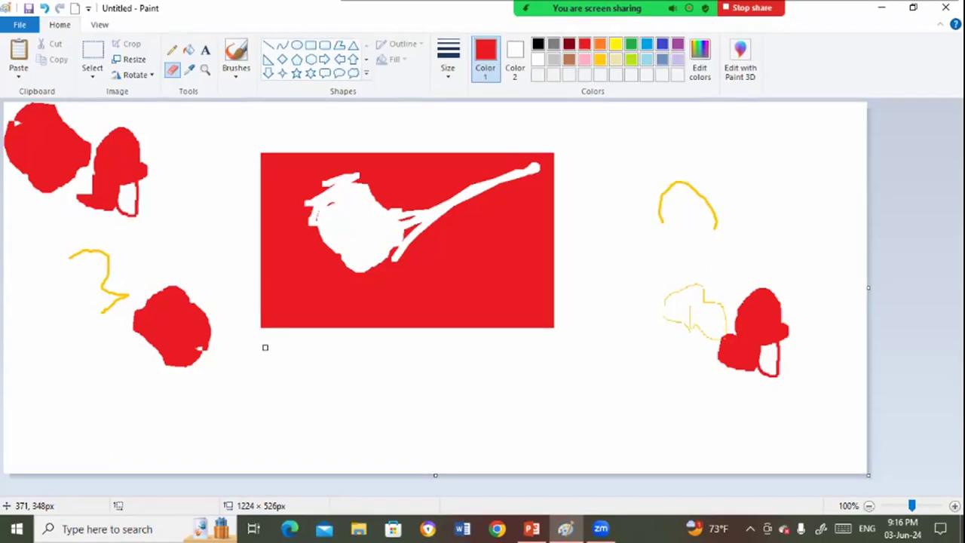
# - Add the red text "Happy" below the red rectangle and try a 50% zoom before returning to 100%
pyautogui.click(205, 50)
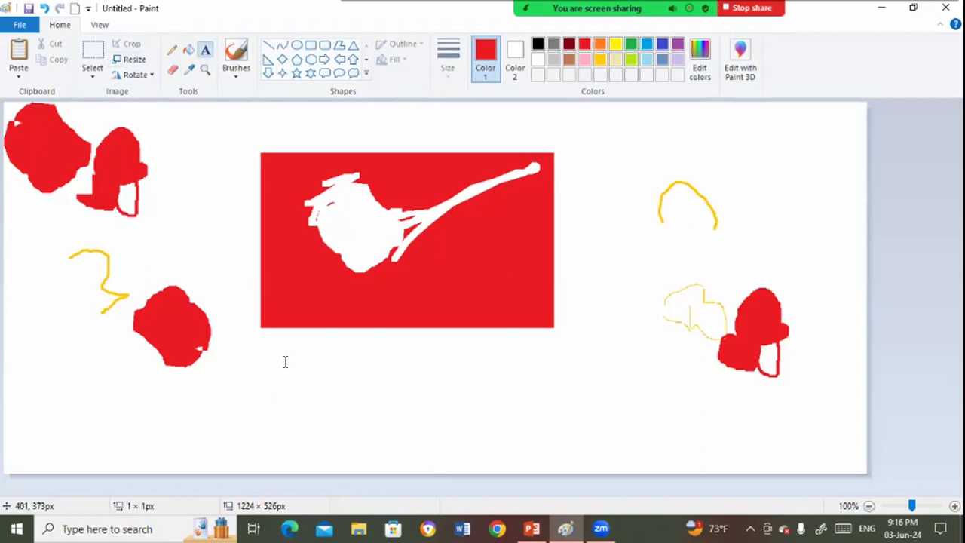
pyautogui.click(284, 359)
pyautogui.write('Happy')
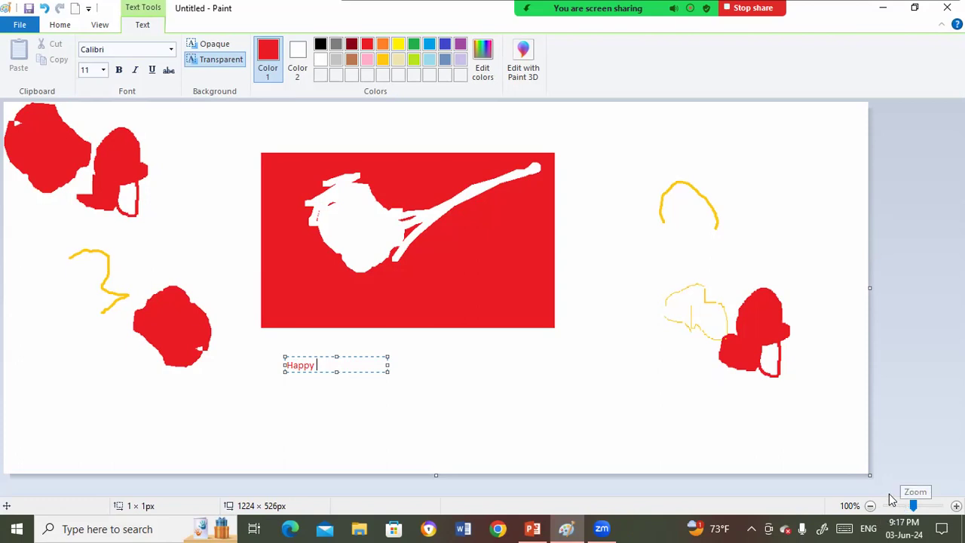
pyautogui.moveTo(913, 503)
pyautogui.mouseDown()
pyautogui.moveTo(900, 506)
pyautogui.moveTo(912, 503)
pyautogui.mouseUp()
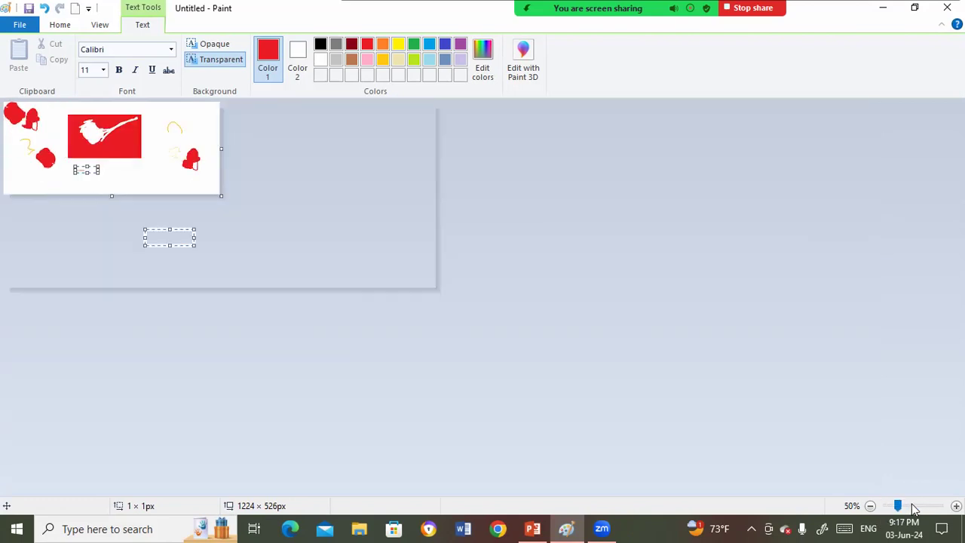
pyautogui.click(912, 504)
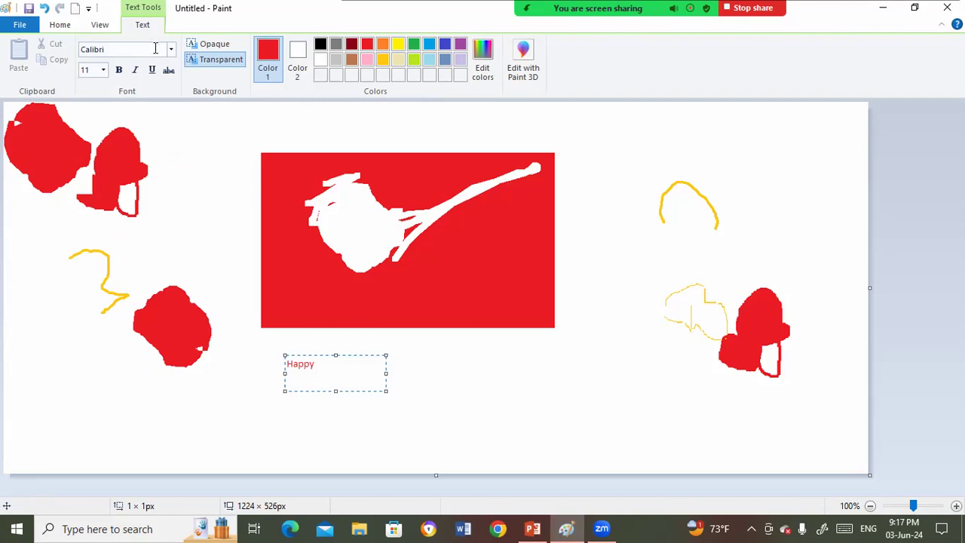
# - Compare an opaque text box of about 125 × 81 px on the rectangle's left edge with a transparent one of about 240 × 101 px on its top edge
pyautogui.click(215, 44)
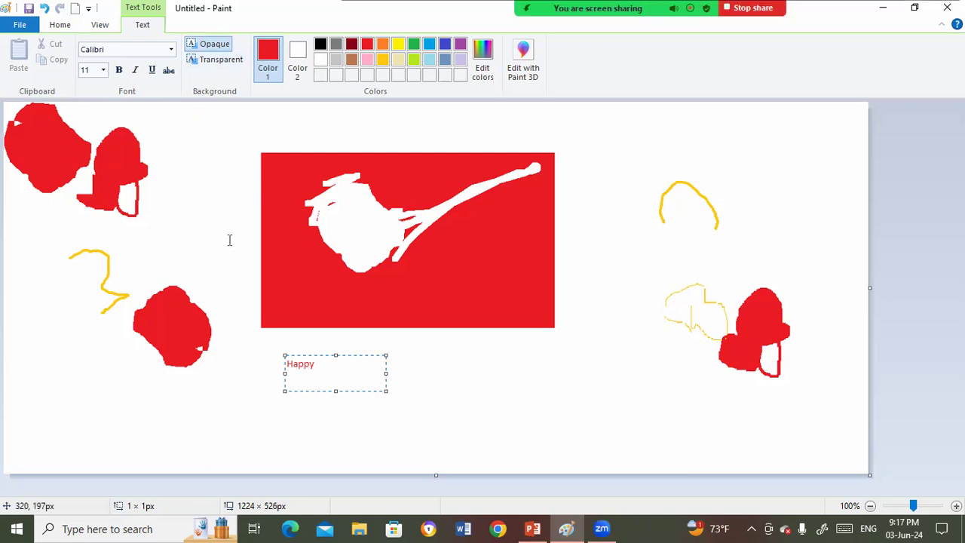
pyautogui.moveTo(176, 212); pyautogui.dragTo(267, 271)
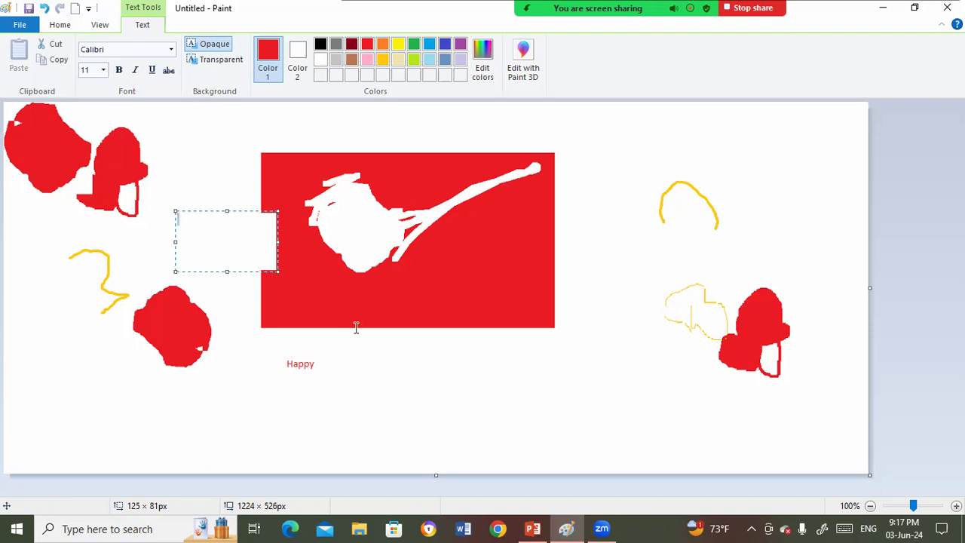
pyautogui.click(228, 61)
pyautogui.moveTo(338, 111); pyautogui.dragTo(505, 178)
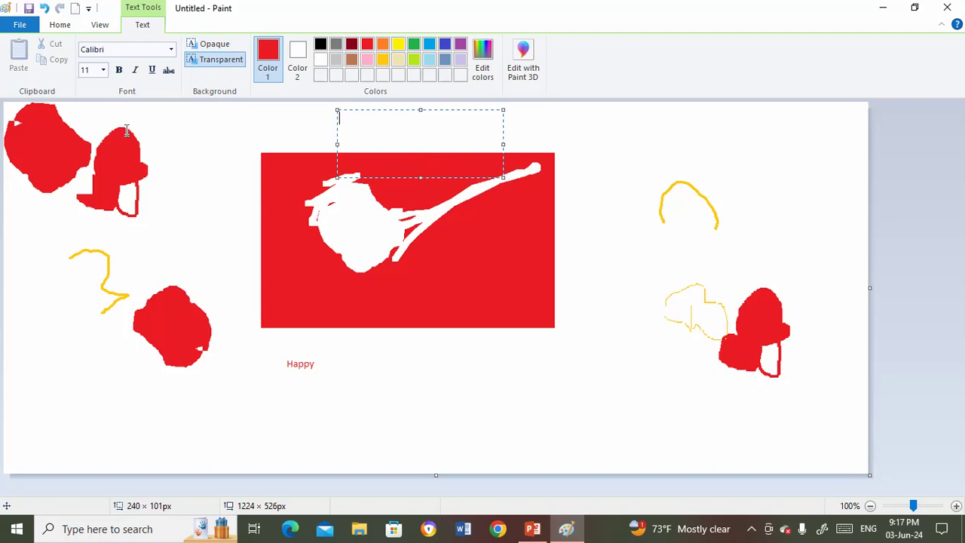
# - Review the options for setting the picture as desktop background without applying any of them
pyautogui.click(21, 24)
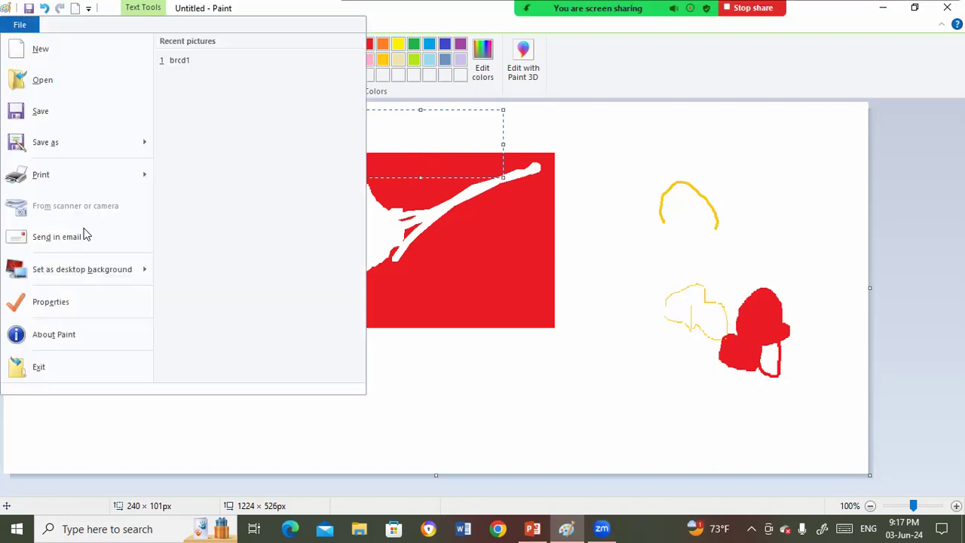
pyautogui.moveTo(95, 273)
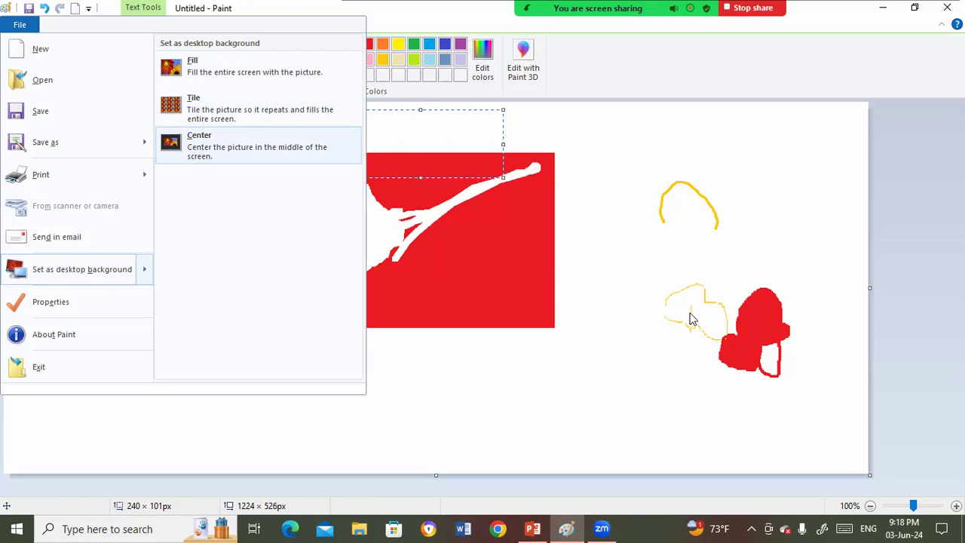
pyautogui.click(407, 181)
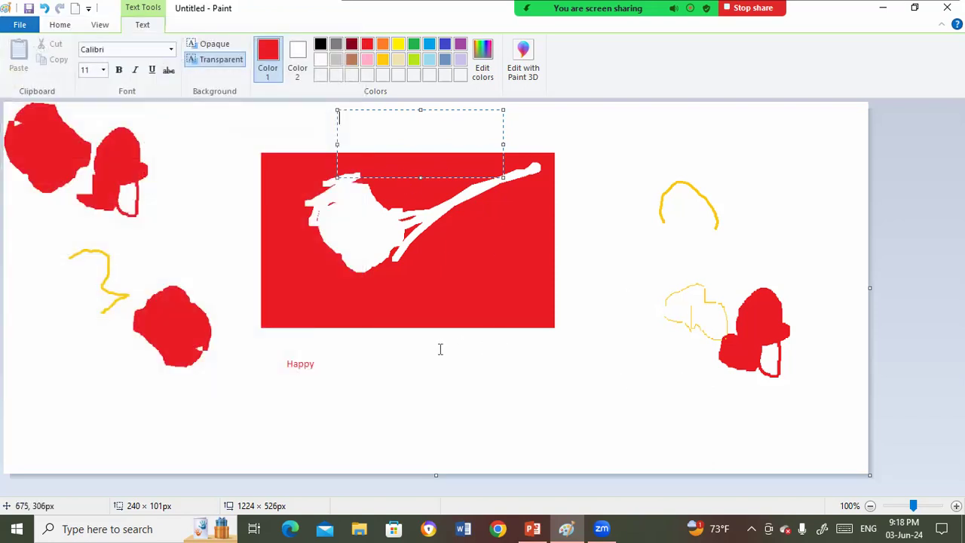
pyautogui.click(918, 506)
pyautogui.click(916, 508)
# - Review the picture formats available for saving, and open the picture-opening dialog and cancel it
pyautogui.click(18, 26)
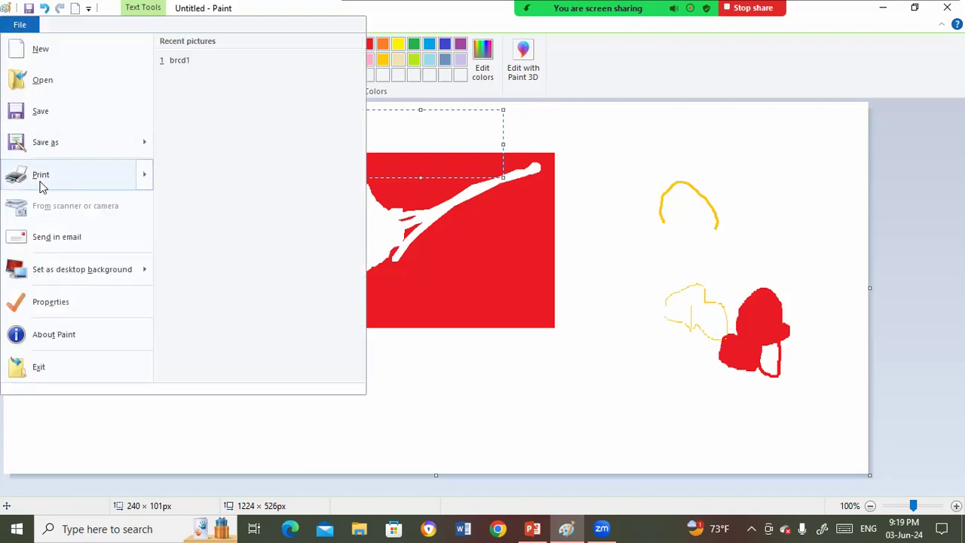
pyautogui.moveTo(55, 145)
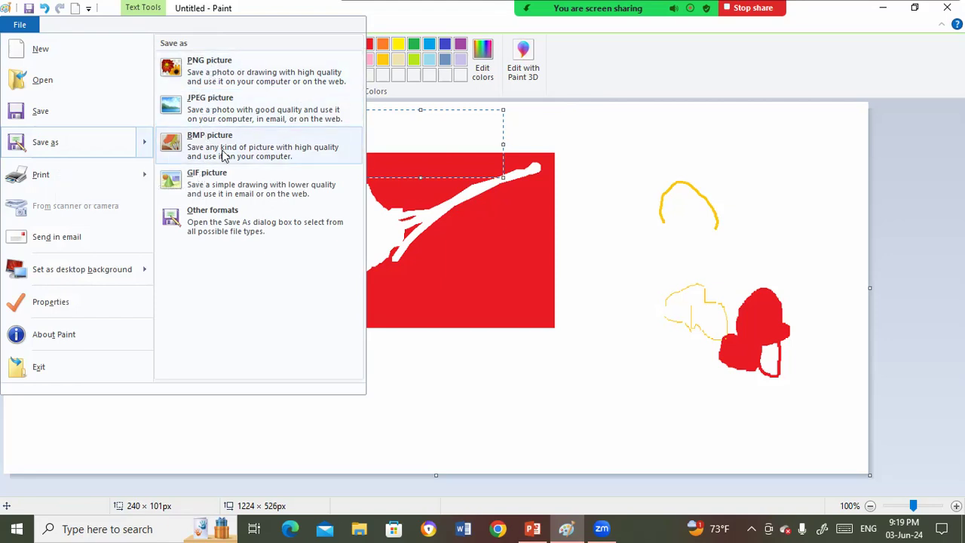
pyautogui.click(224, 226)
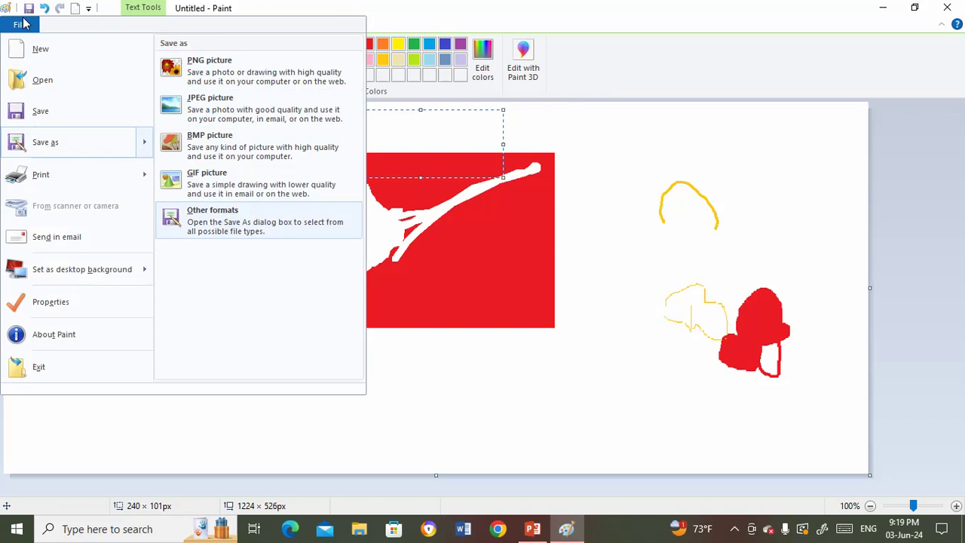
pyautogui.click(39, 80)
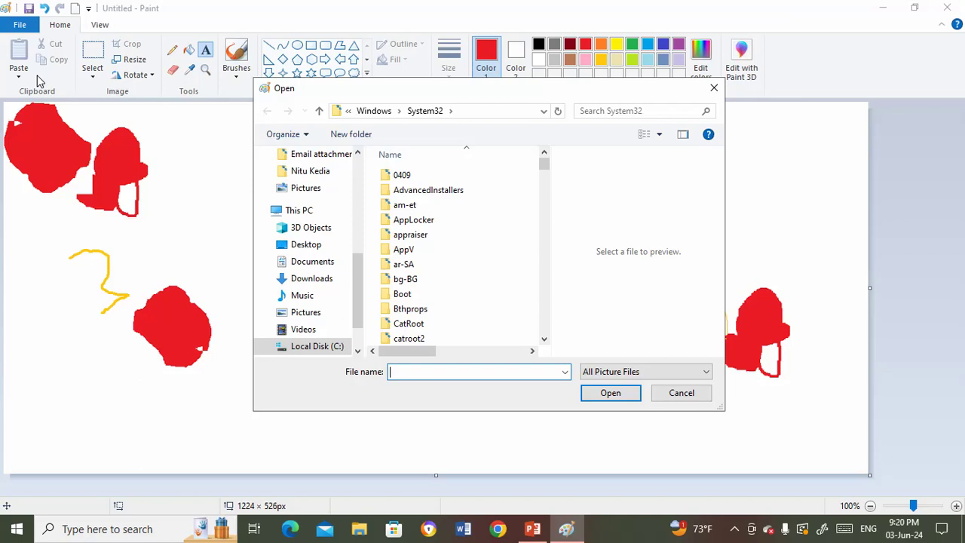
pyautogui.click(685, 393)
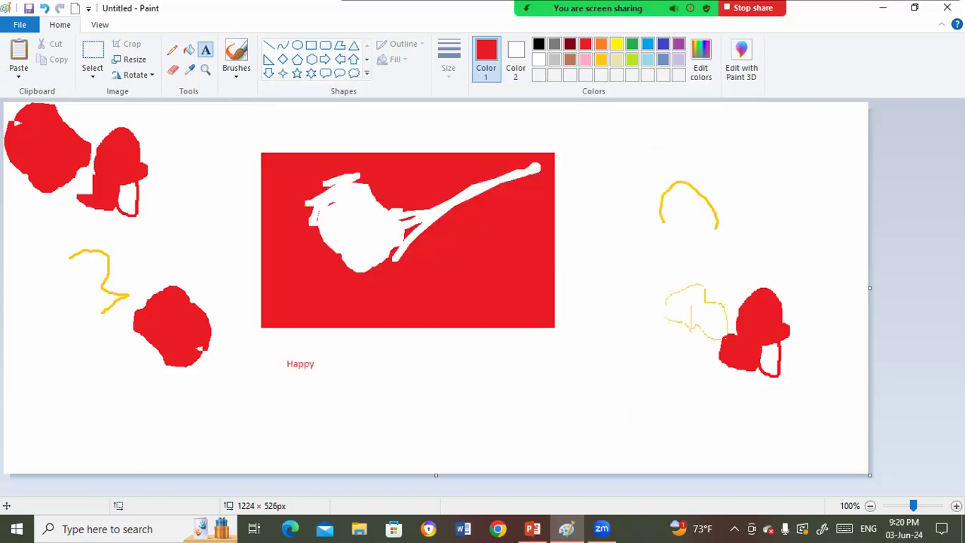